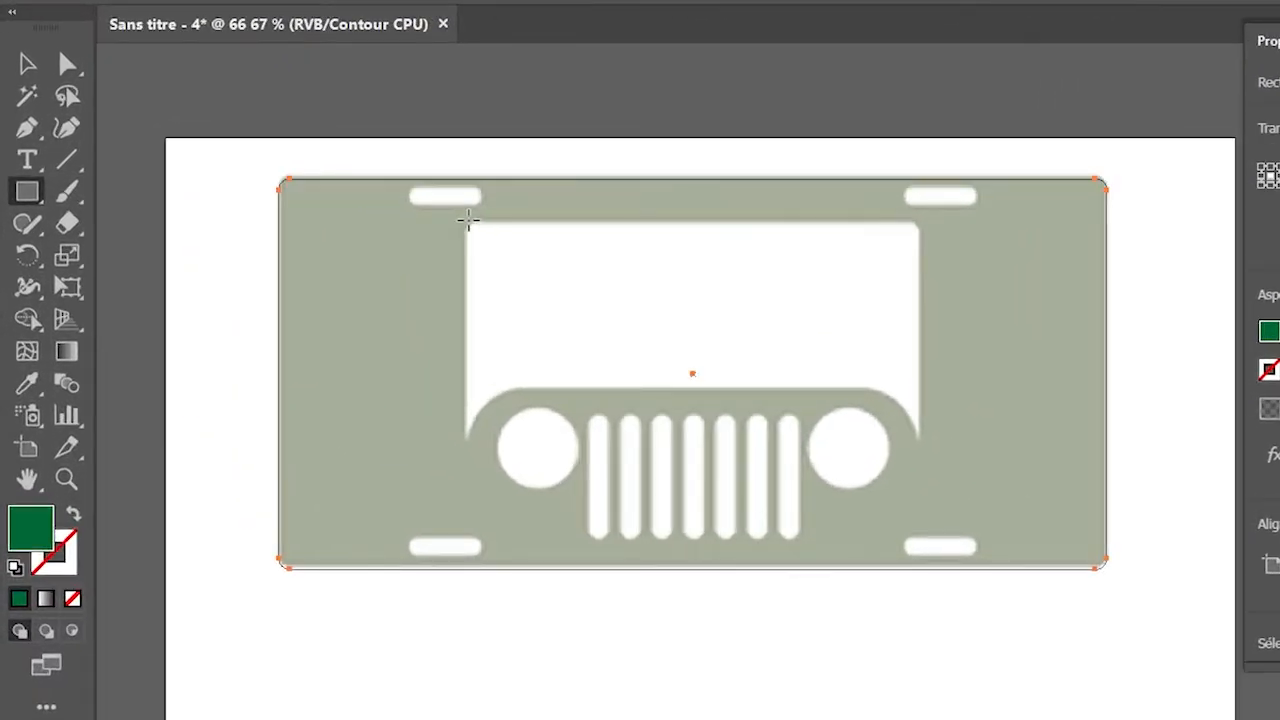
Draw a rectangle about 328 × 231 px over the template's windshield opening and round its two upper corners to about 14 px.
{"action": "left_click_drag", "start_coordinate": [466, 222], "coordinate": [921, 544]}
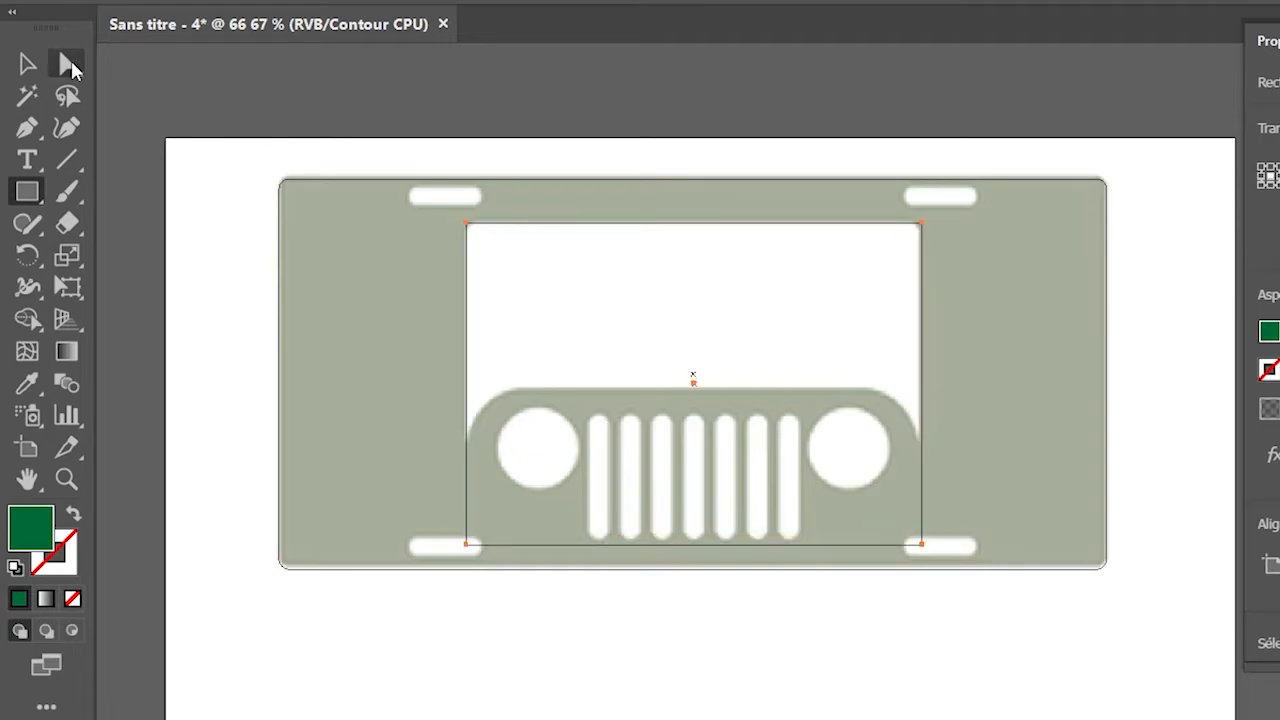
{"action": "key", "text": "a"}
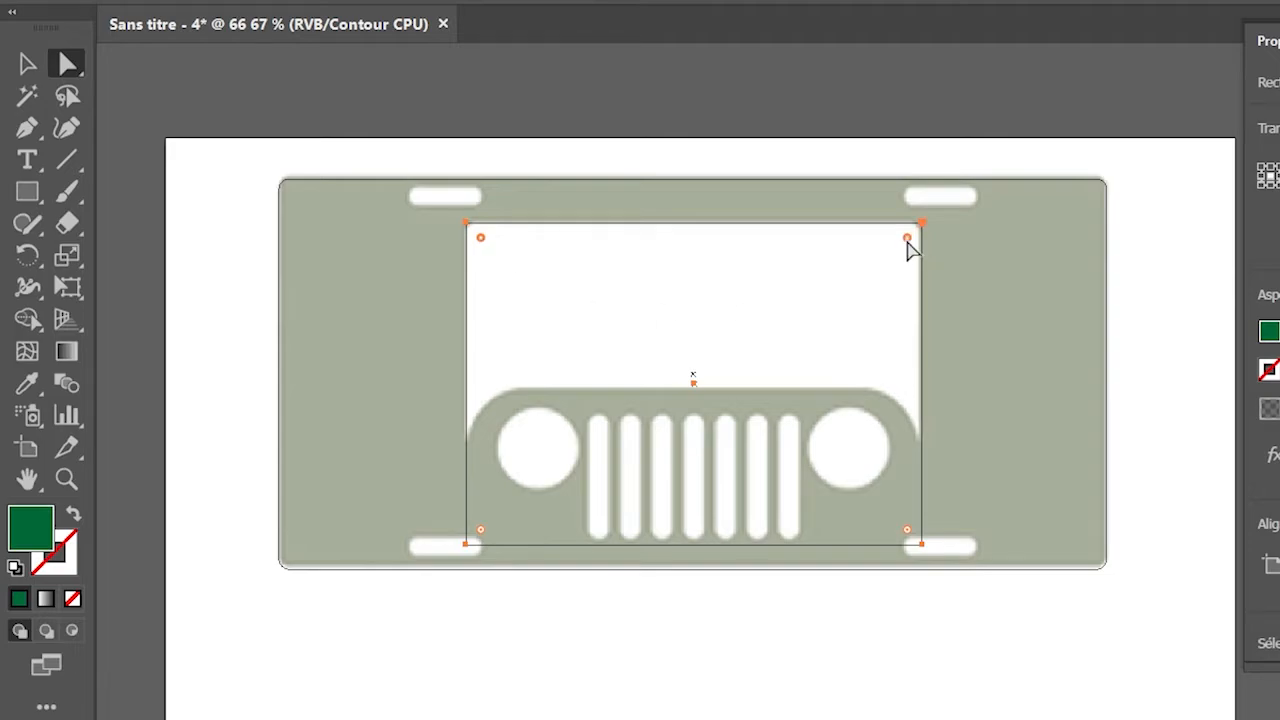
{"action": "mouse_move", "coordinate": [908, 242]}
{"action": "left_mouse_down"}
{"action": "mouse_move", "coordinate": [897, 284]}
{"action": "mouse_move", "coordinate": [903, 244]}
{"action": "left_mouse_up"}
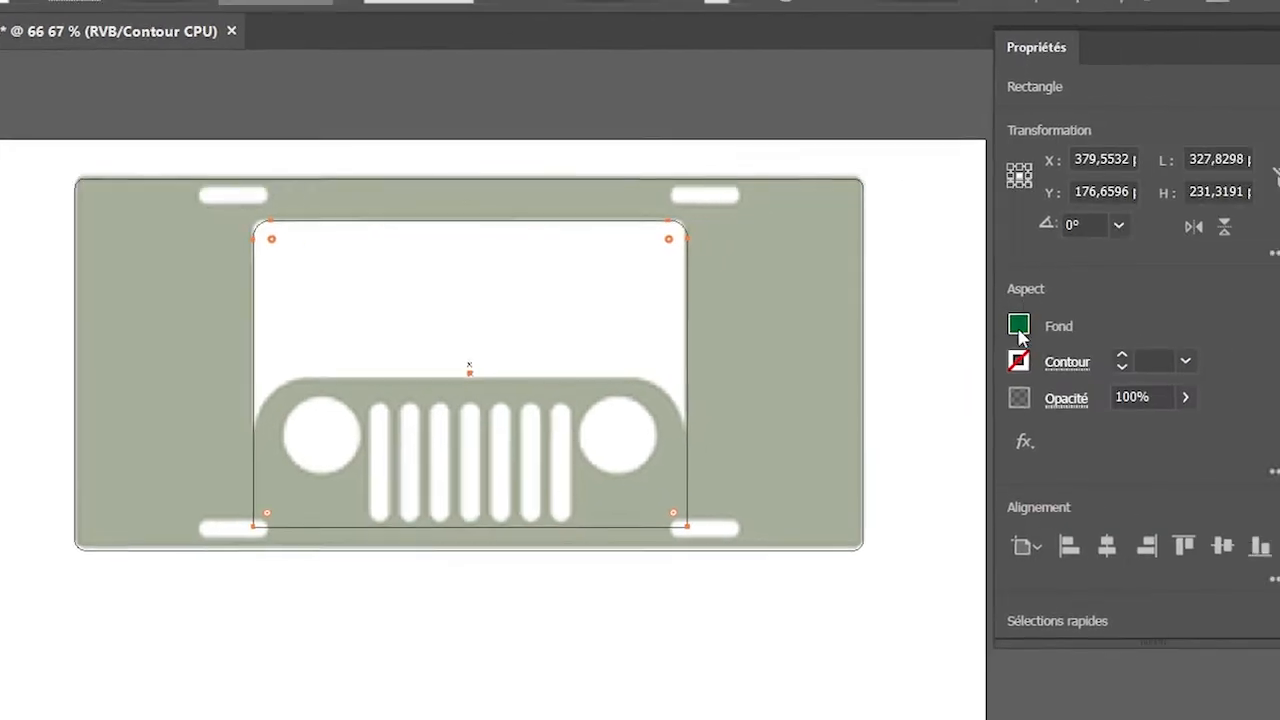
Fill the windshield rectangle with white.
{"action": "left_click", "coordinate": [1268, 331]}
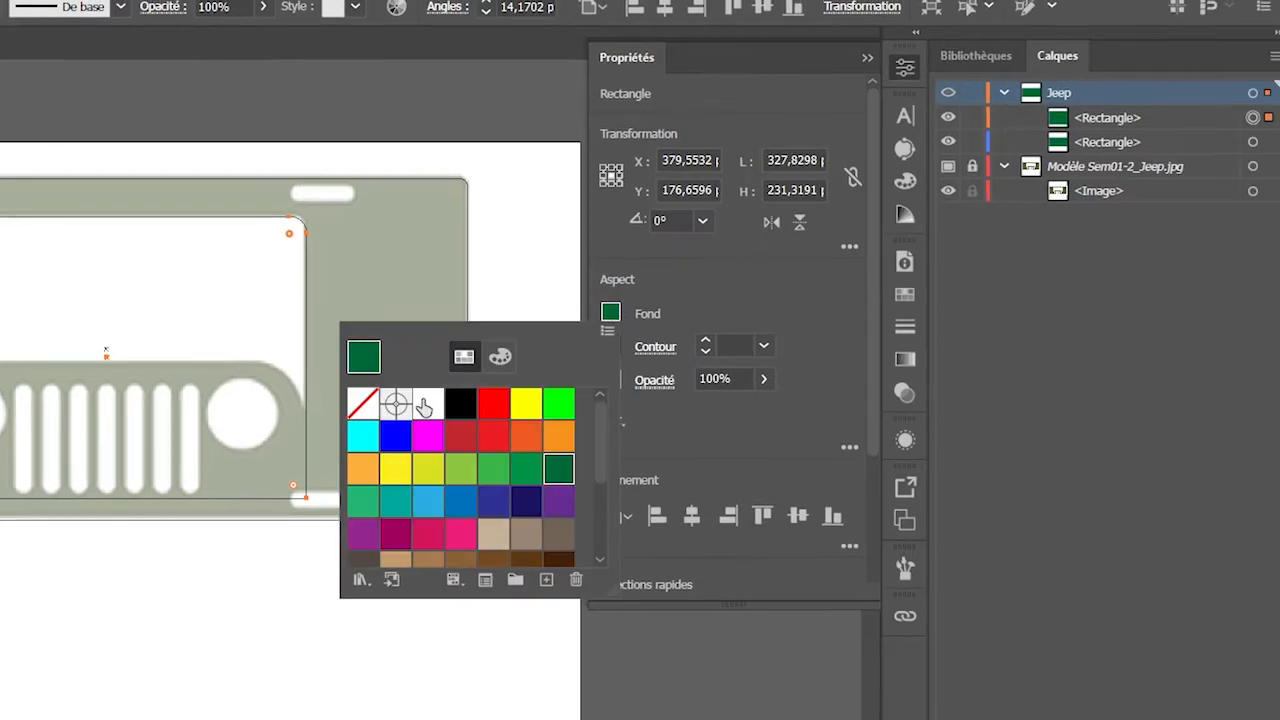
{"action": "left_click", "coordinate": [428, 403]}
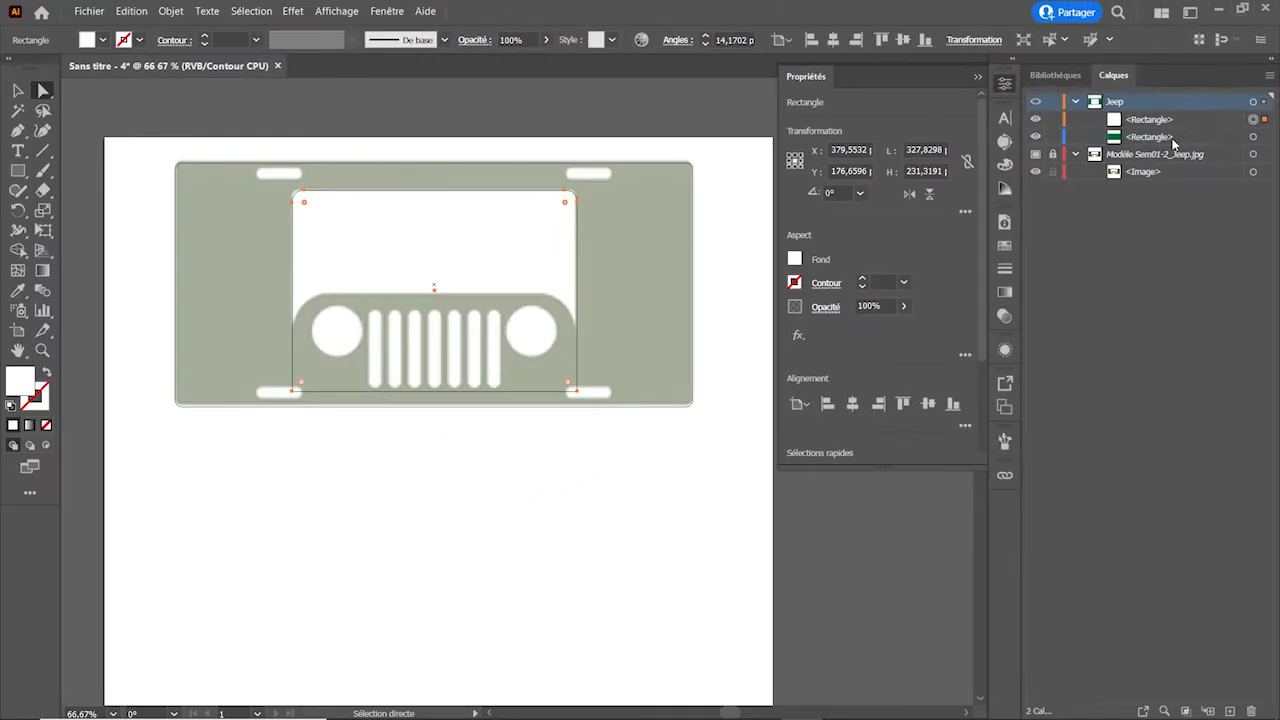
Try the green rectangle in front of the white one in colour preview, and put it back behind.
{"action": "left_click", "coordinate": [1151, 149]}
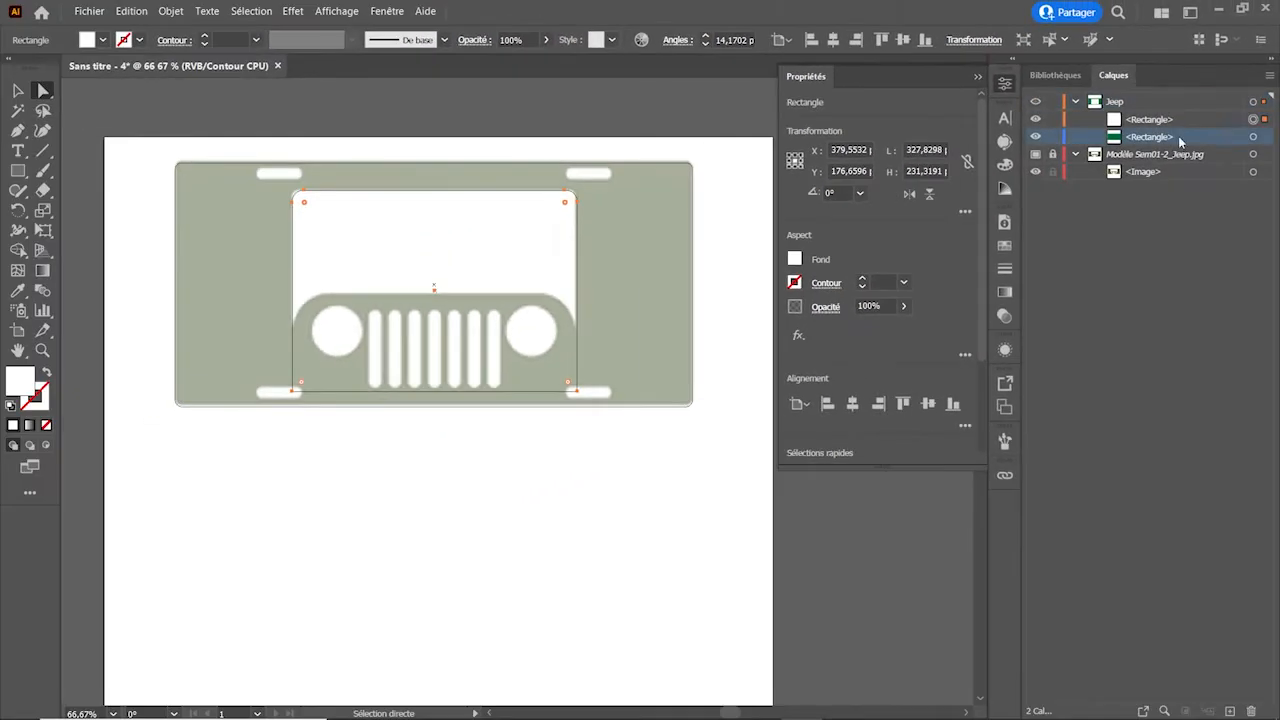
{"action": "left_click_drag", "start_coordinate": [1141, 137], "coordinate": [1140, 114]}
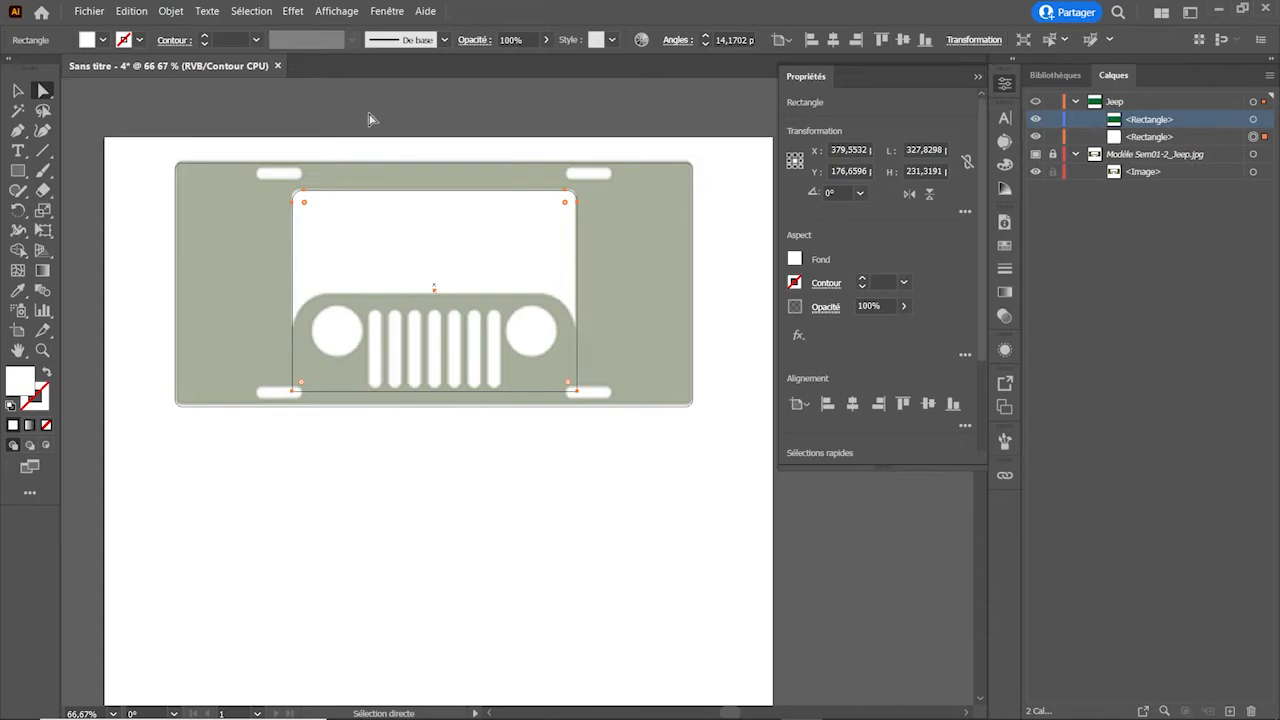
{"action": "key", "text": "ctrl+y"}
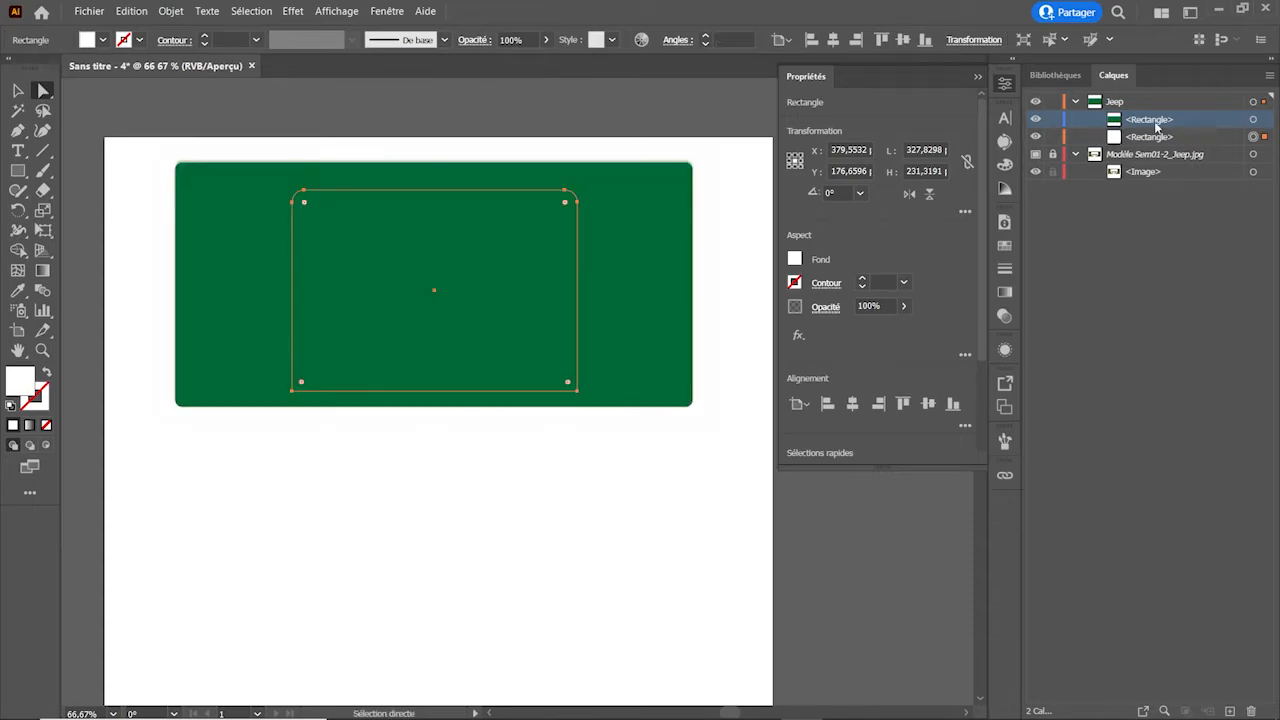
{"action": "left_click_drag", "start_coordinate": [1157, 121], "coordinate": [1163, 143]}
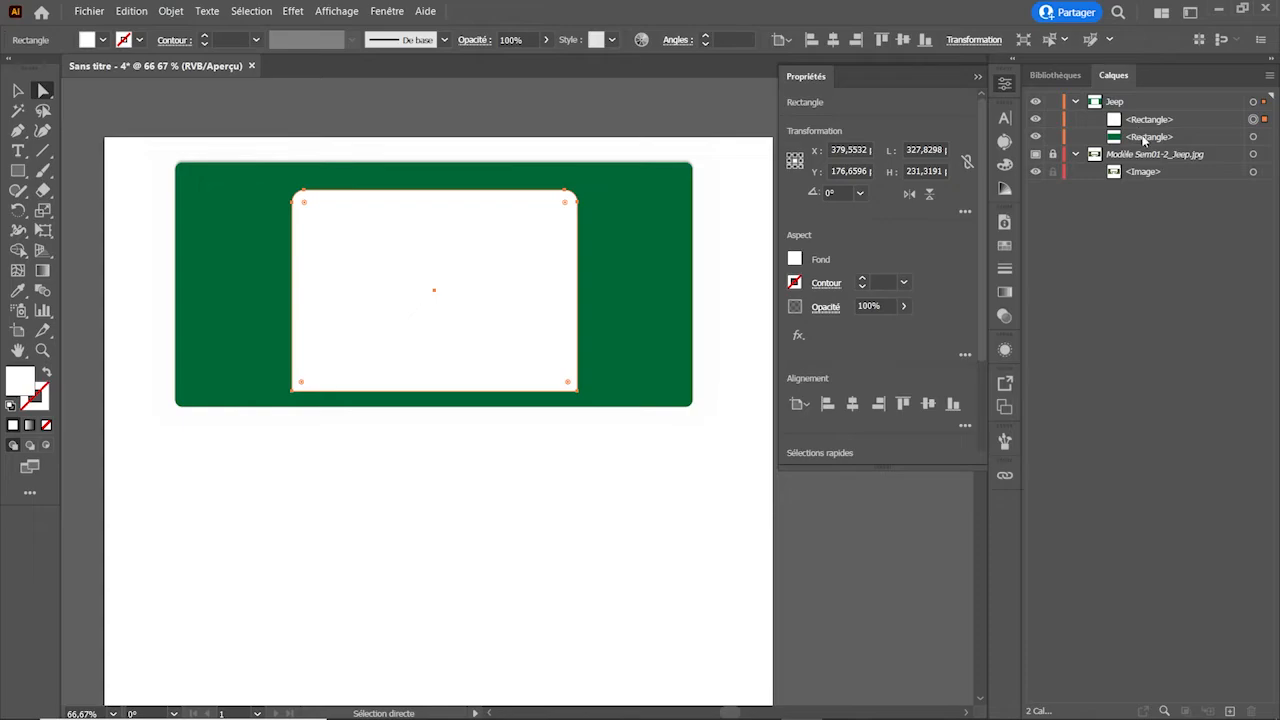
Delete the white windshield rectangle and undo the deletion.
{"action": "left_click", "coordinate": [1147, 121]}
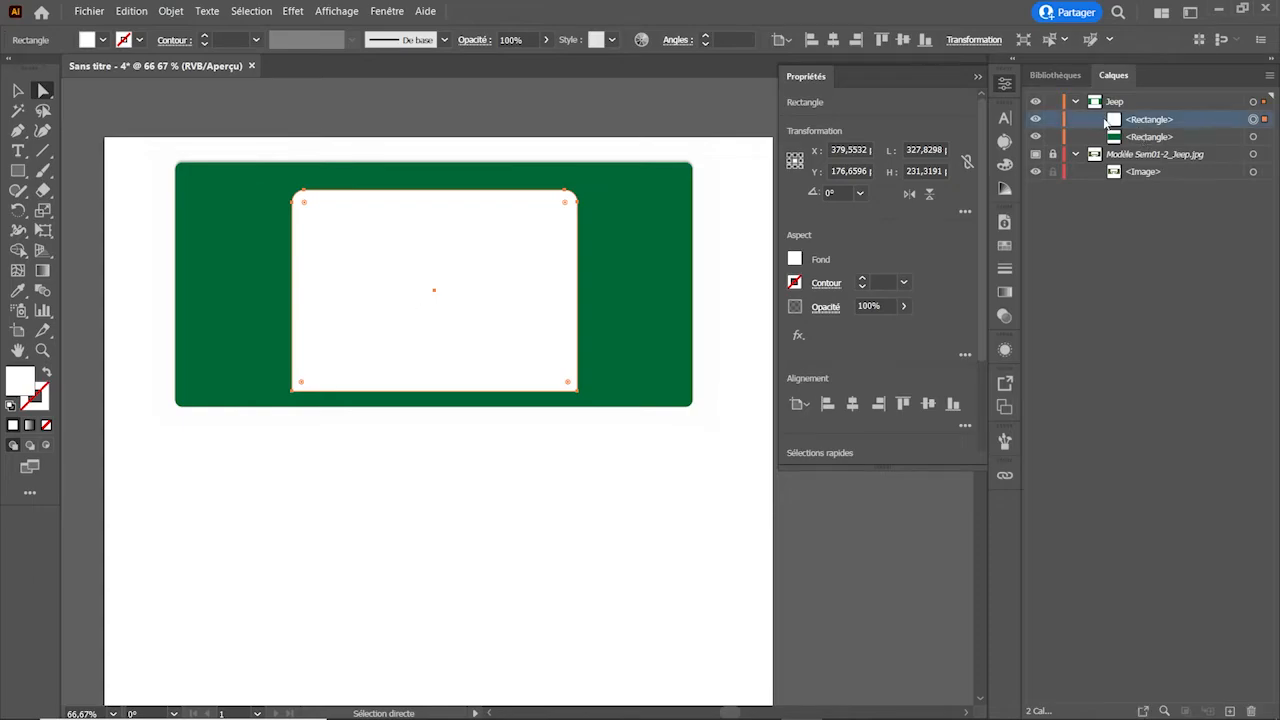
{"action": "left_click_drag", "start_coordinate": [1147, 124], "coordinate": [1253, 711]}
{"action": "key", "text": "ctrl"}
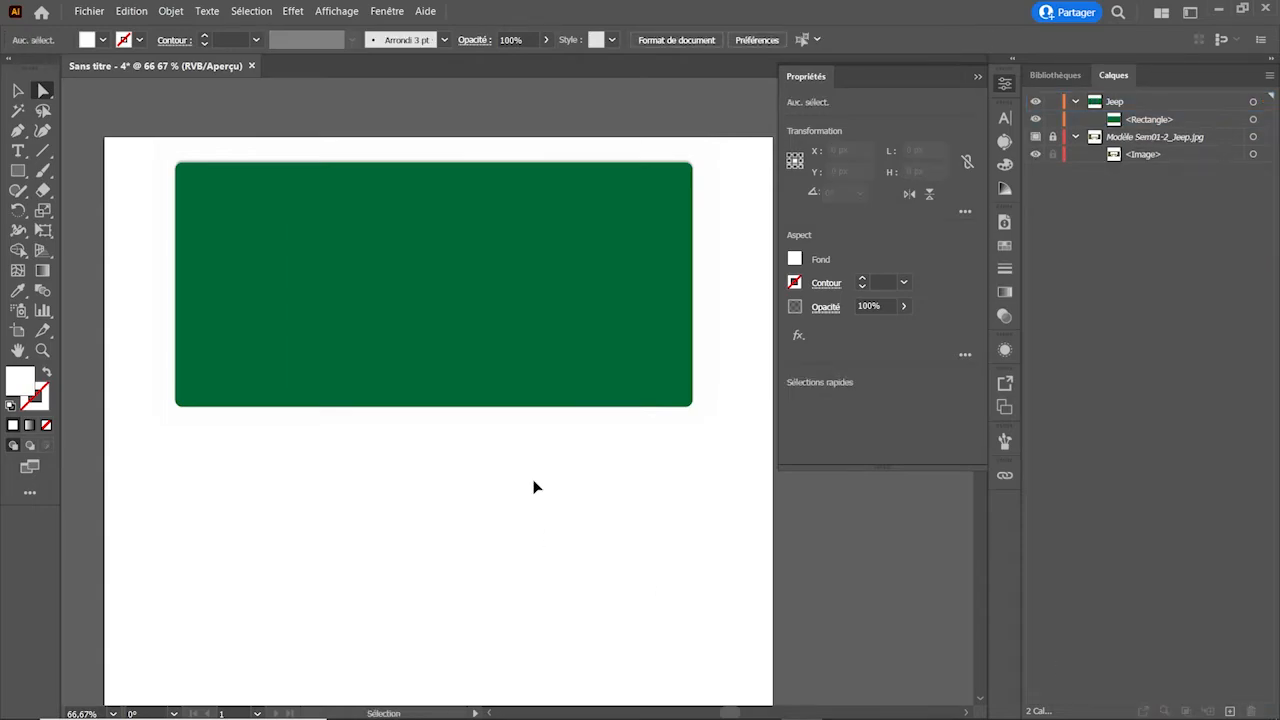
{"action": "key", "text": "ctrl+z"}
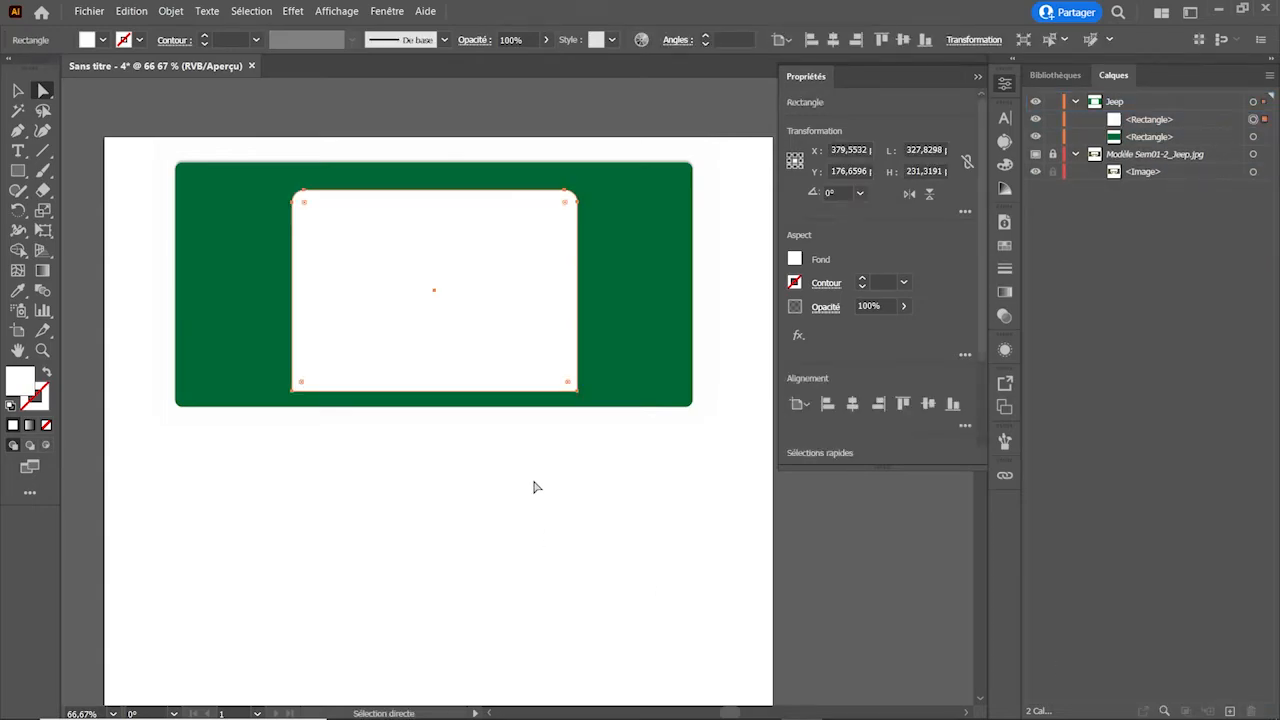
Duplicate the white rectangle in the Jeep layer, and lock the original white rectangle and the green background rectangle.
{"action": "left_click", "coordinate": [1150, 121]}
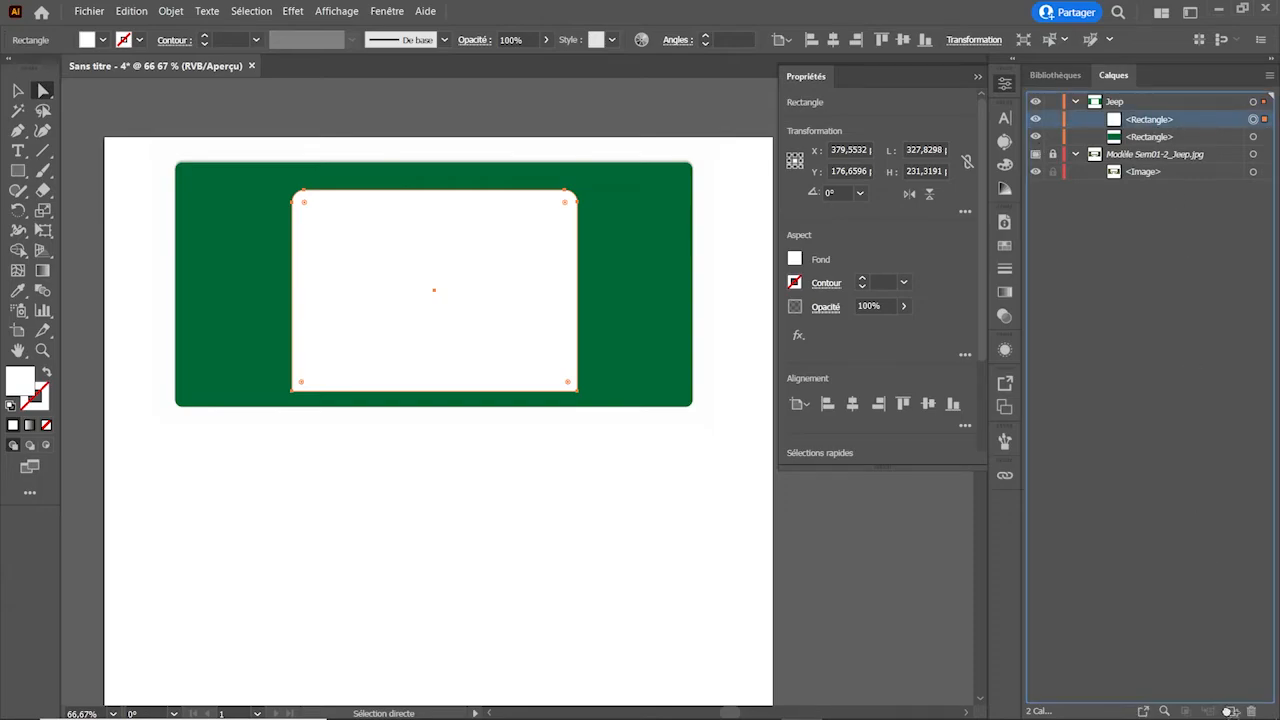
{"action": "left_click_drag", "start_coordinate": [1227, 711], "coordinate": [1230, 711]}
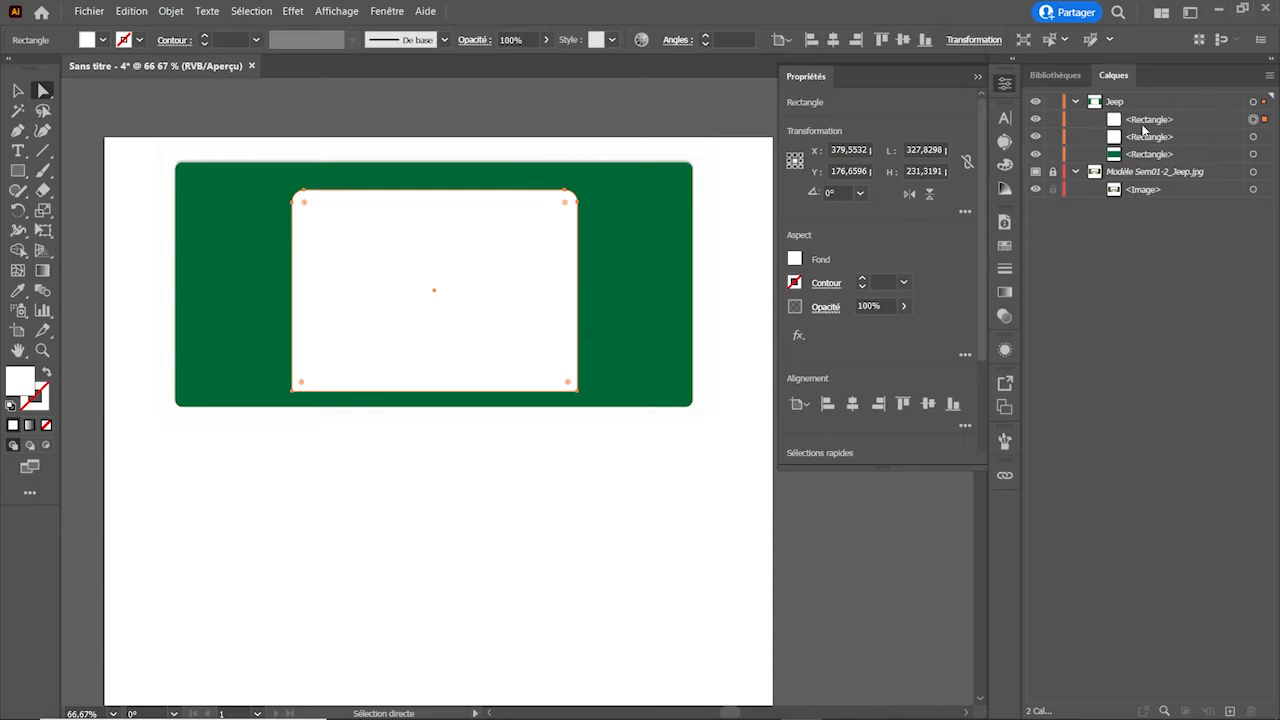
{"action": "left_click", "coordinate": [1052, 136]}
{"action": "left_click", "coordinate": [1052, 154]}
Move the duplicate white rectangle down and to the right of the original, and delete it.
{"action": "left_click", "coordinate": [17, 91]}
{"action": "left_click_drag", "start_coordinate": [507, 280], "coordinate": [600, 297]}
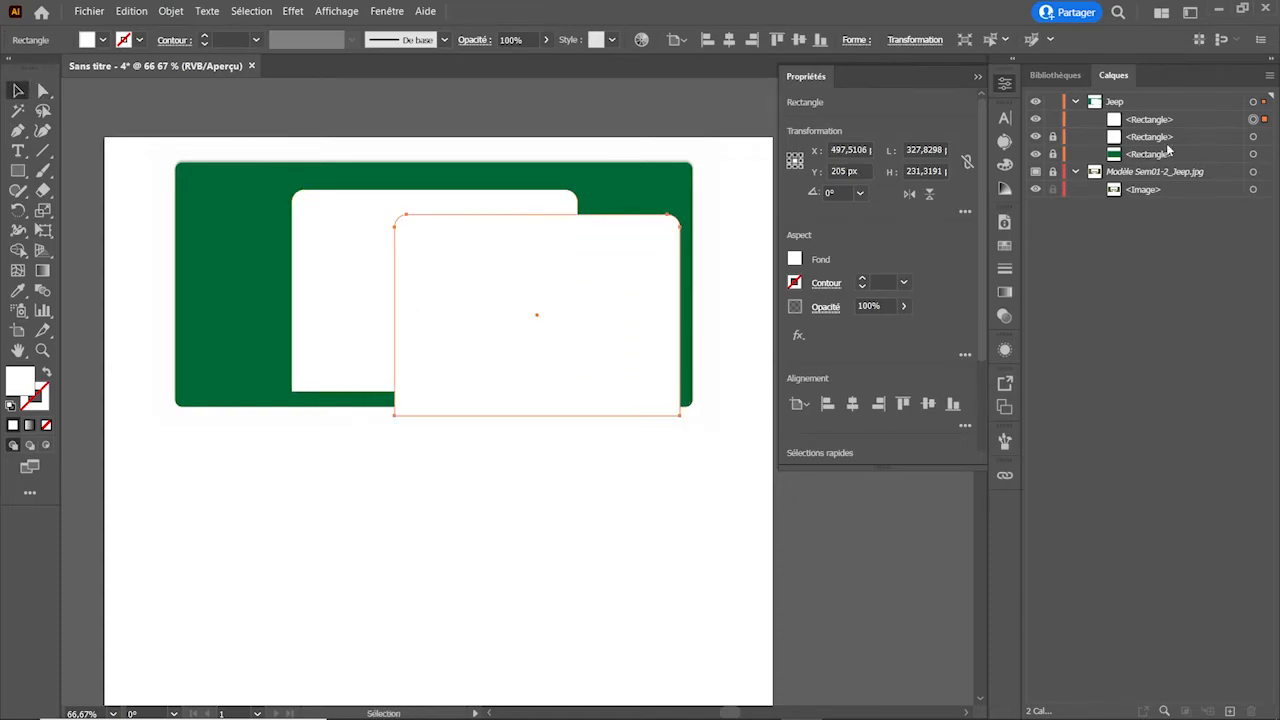
{"action": "left_click", "coordinate": [1170, 122]}
{"action": "left_click_drag", "start_coordinate": [1175, 123], "coordinate": [1252, 709]}
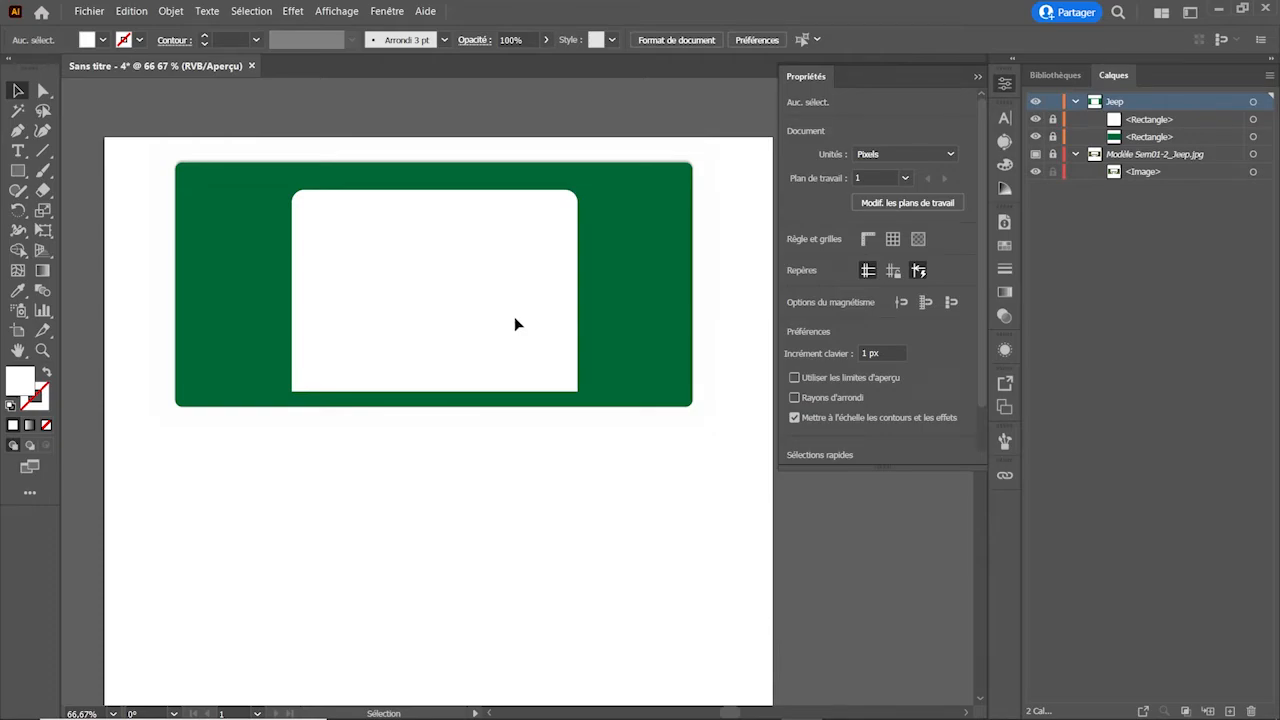
In outline view, draw a rectangle about 328 × 113 px around the template's headlights and grille.
{"action": "key", "text": "ctrl+y"}
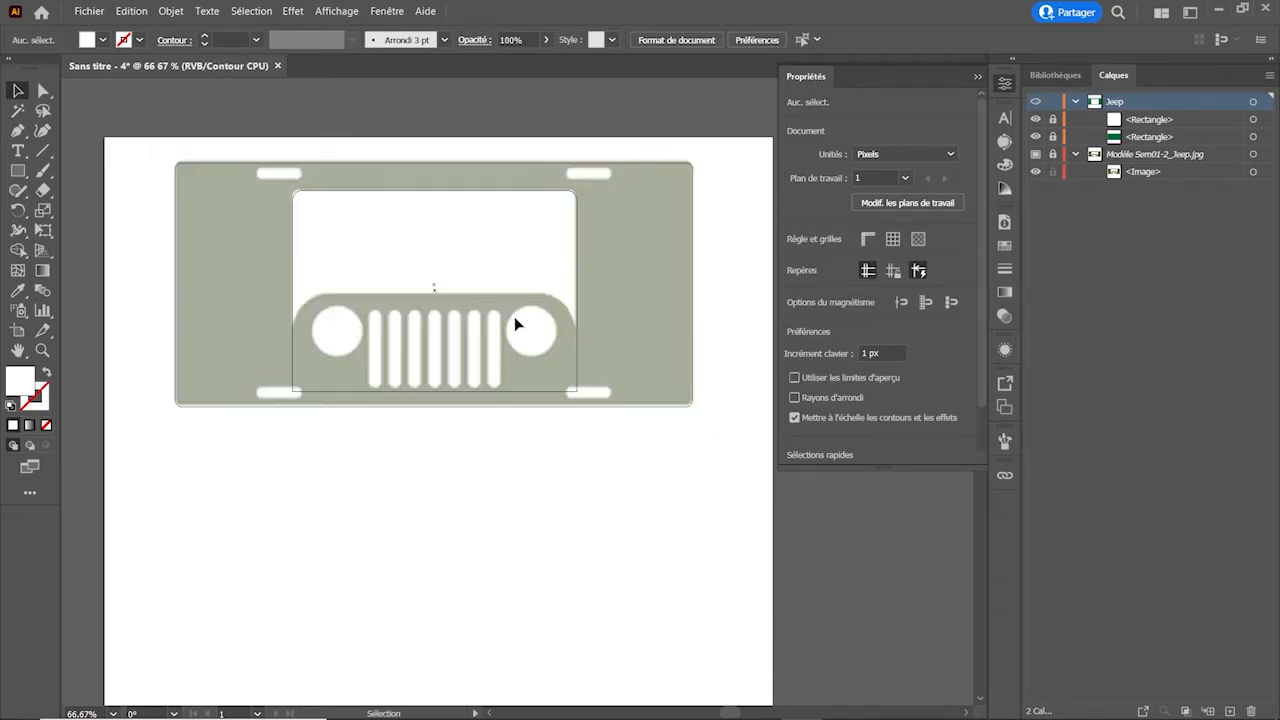
{"action": "key", "text": "z"}
{"action": "left_click_drag", "start_coordinate": [426, 277], "coordinate": [737, 471]}
{"action": "left_click", "coordinate": [464, 331], "text": "alt"}
{"action": "left_click", "coordinate": [463, 331], "text": "alt"}
{"action": "left_click_drag", "start_coordinate": [440, 392], "coordinate": [455, 256]}
{"action": "left_click", "coordinate": [504, 307]}
{"action": "key", "text": "m"}
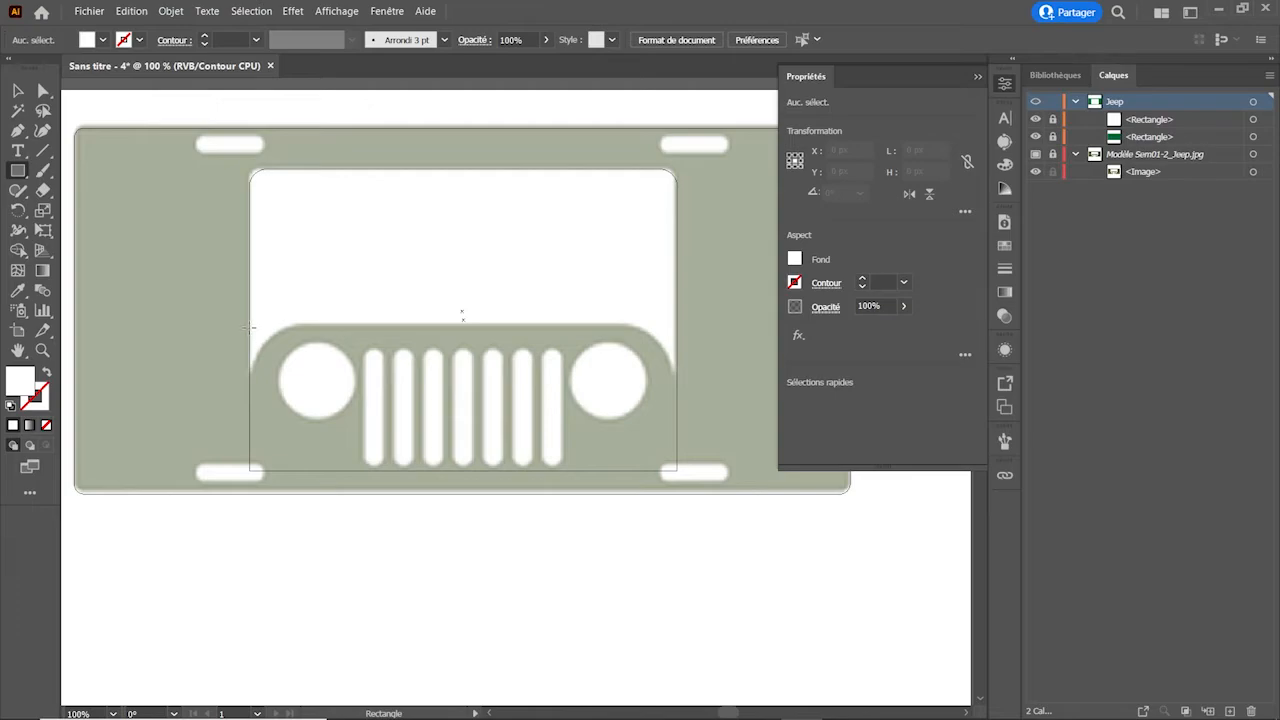
{"action": "left_click_drag", "start_coordinate": [251, 325], "coordinate": [678, 470]}
Round the grille rectangle's two upper corners to about 50 px and align it with the template's curved grille outline.
{"action": "left_click", "coordinate": [42, 90]}
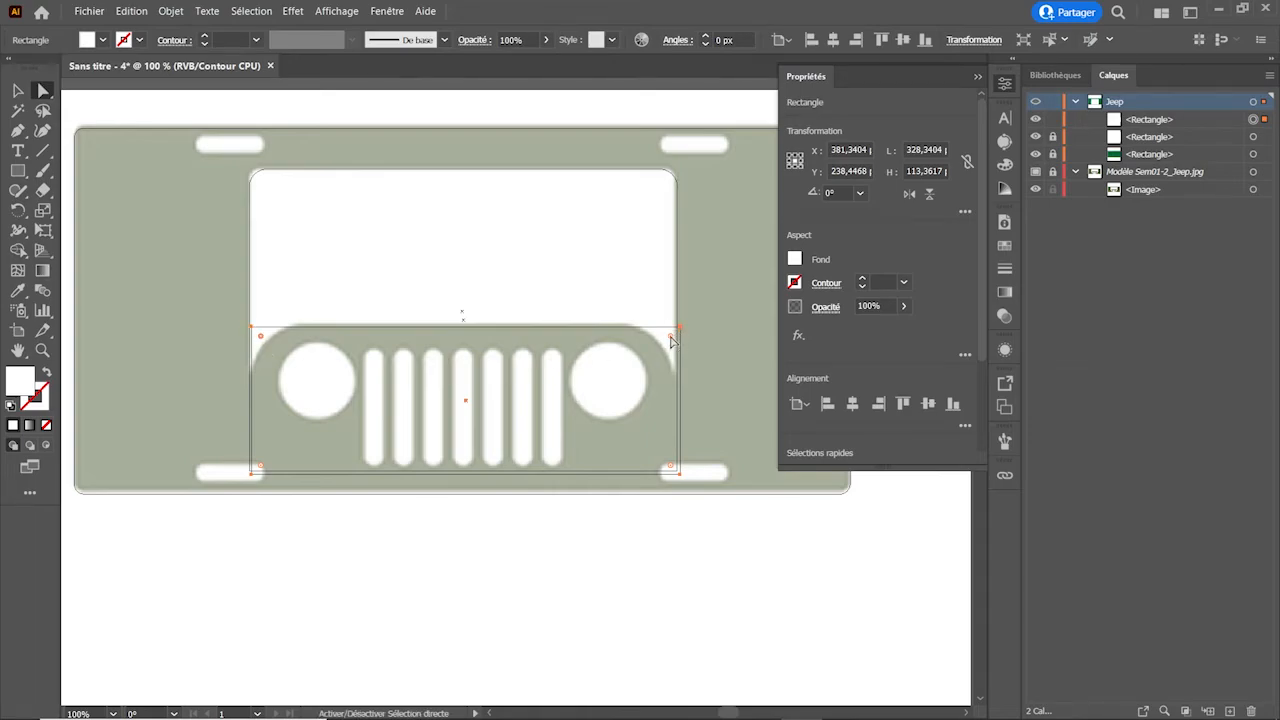
{"action": "left_click_drag", "start_coordinate": [670, 341], "coordinate": [616, 393]}
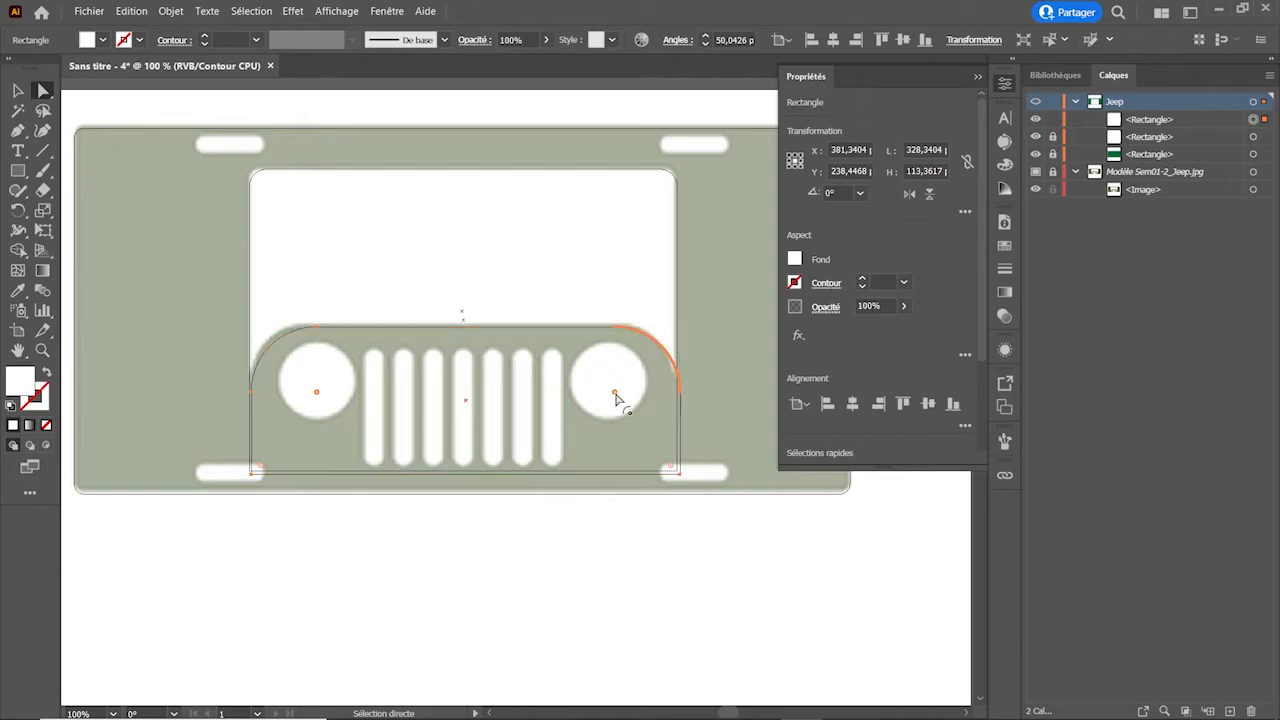
{"action": "left_click", "coordinate": [18, 90]}
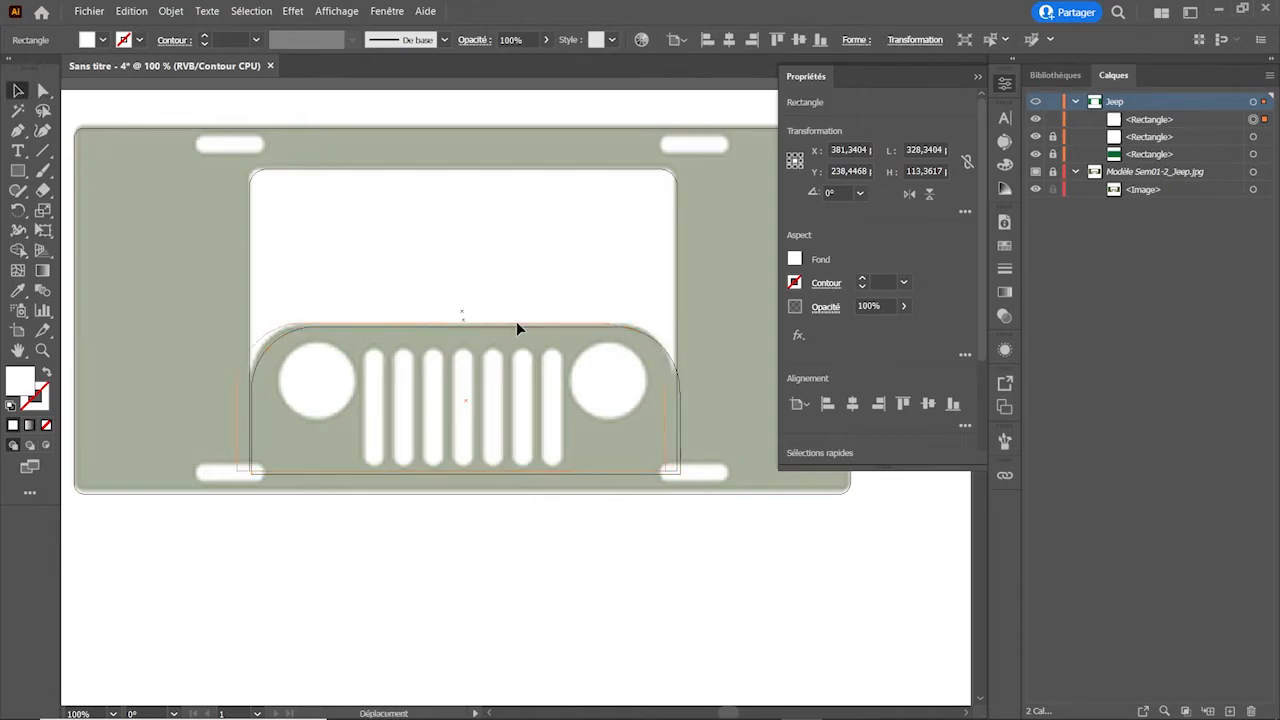
{"action": "left_click_drag", "start_coordinate": [525, 325], "coordinate": [529, 321]}
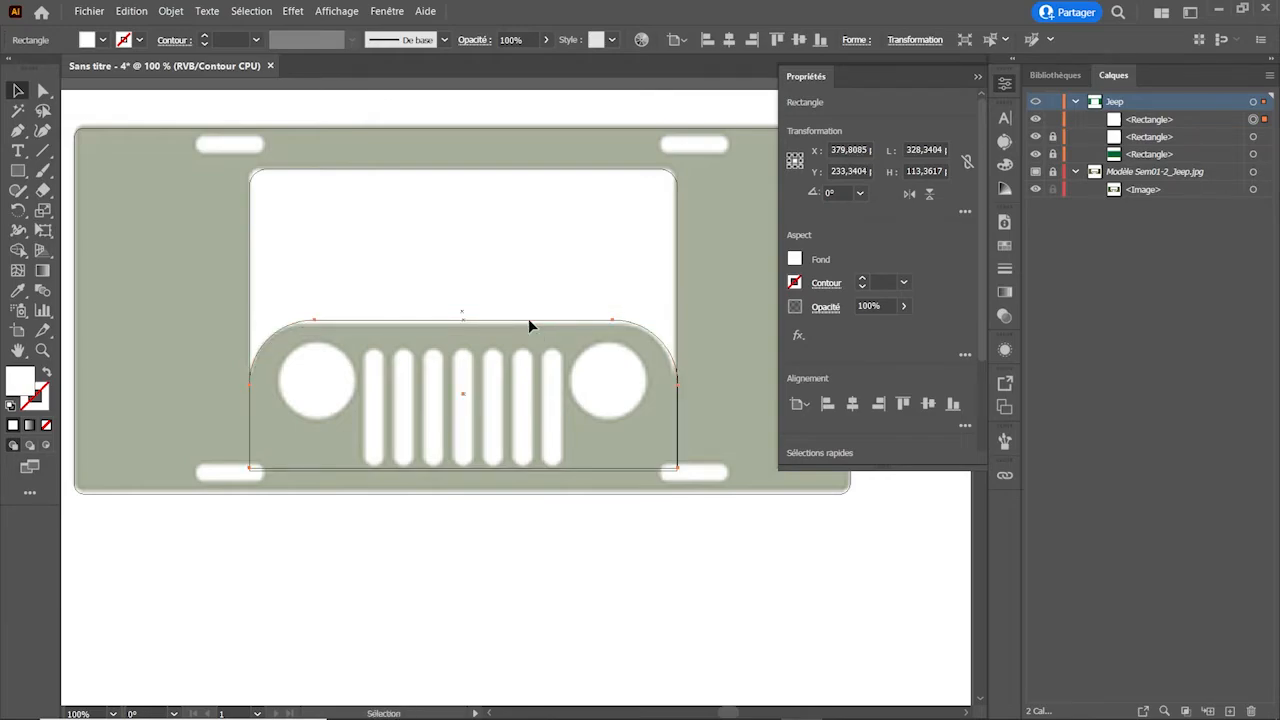
{"action": "left_click_drag", "start_coordinate": [529, 321], "coordinate": [527, 322]}
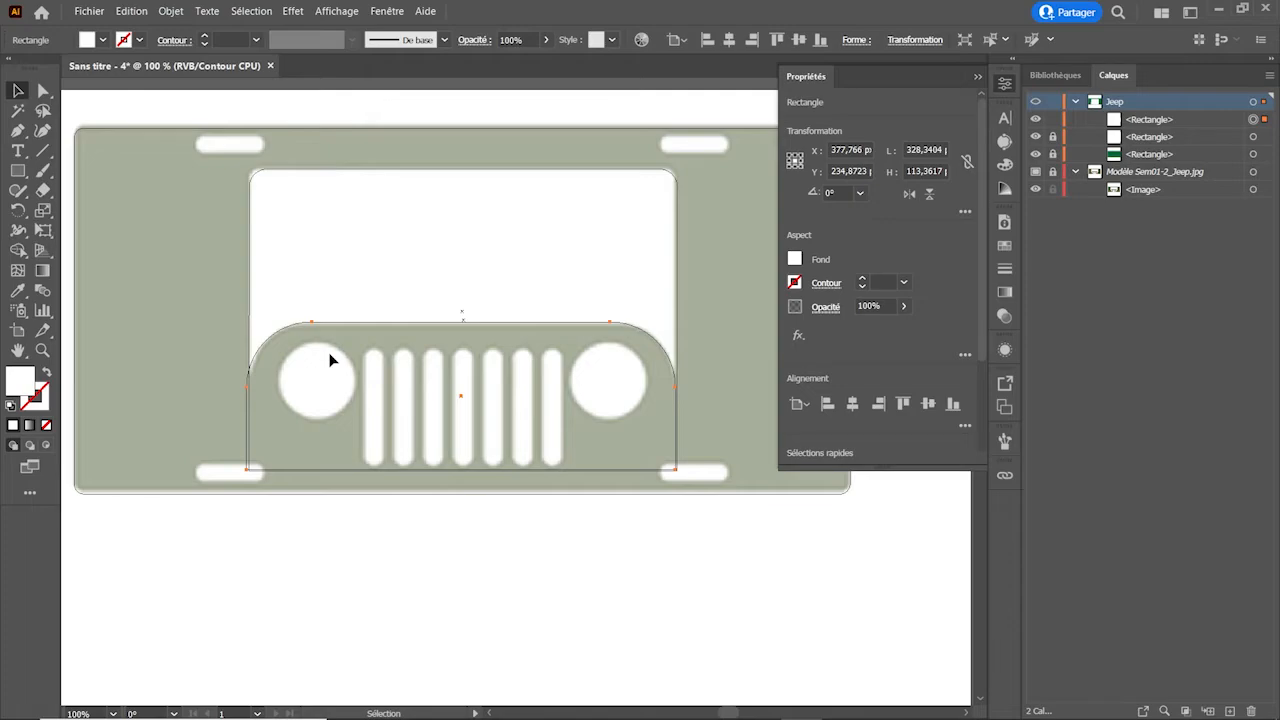
Fill the grille shape with the same dark green as the background and show the artwork in colour preview.
{"action": "left_click", "coordinate": [796, 259]}
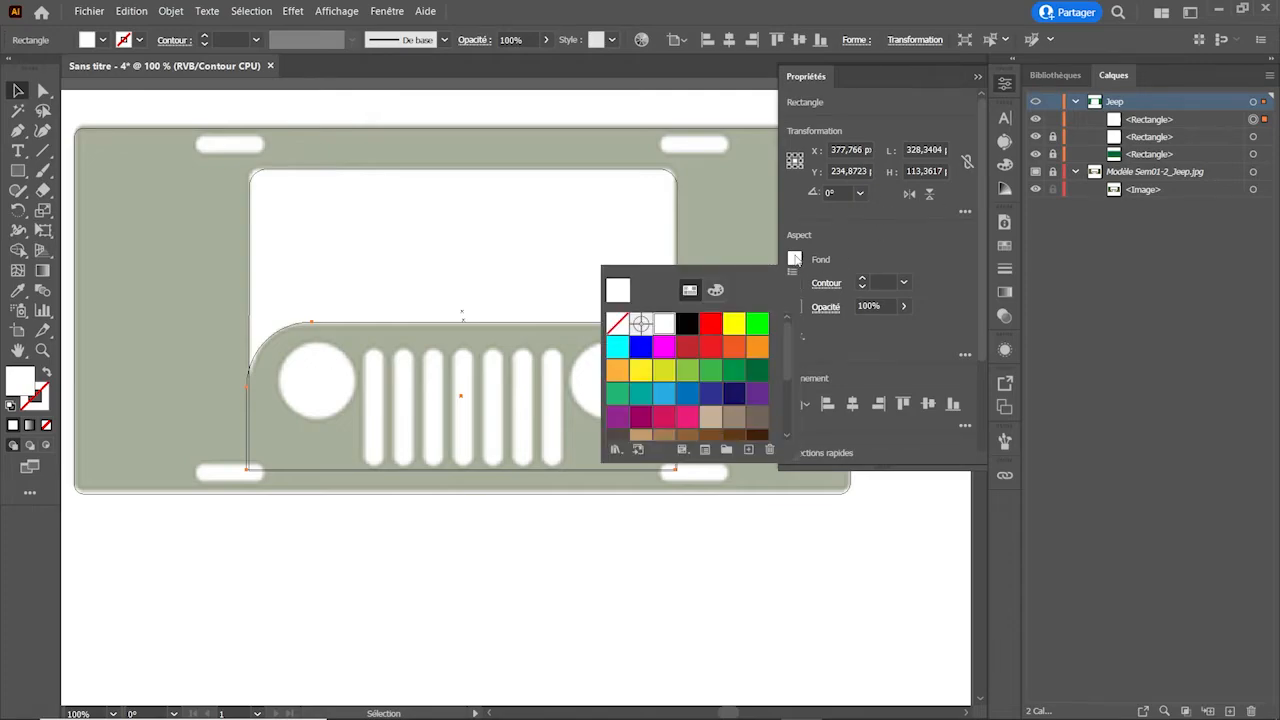
{"action": "left_click", "coordinate": [758, 374]}
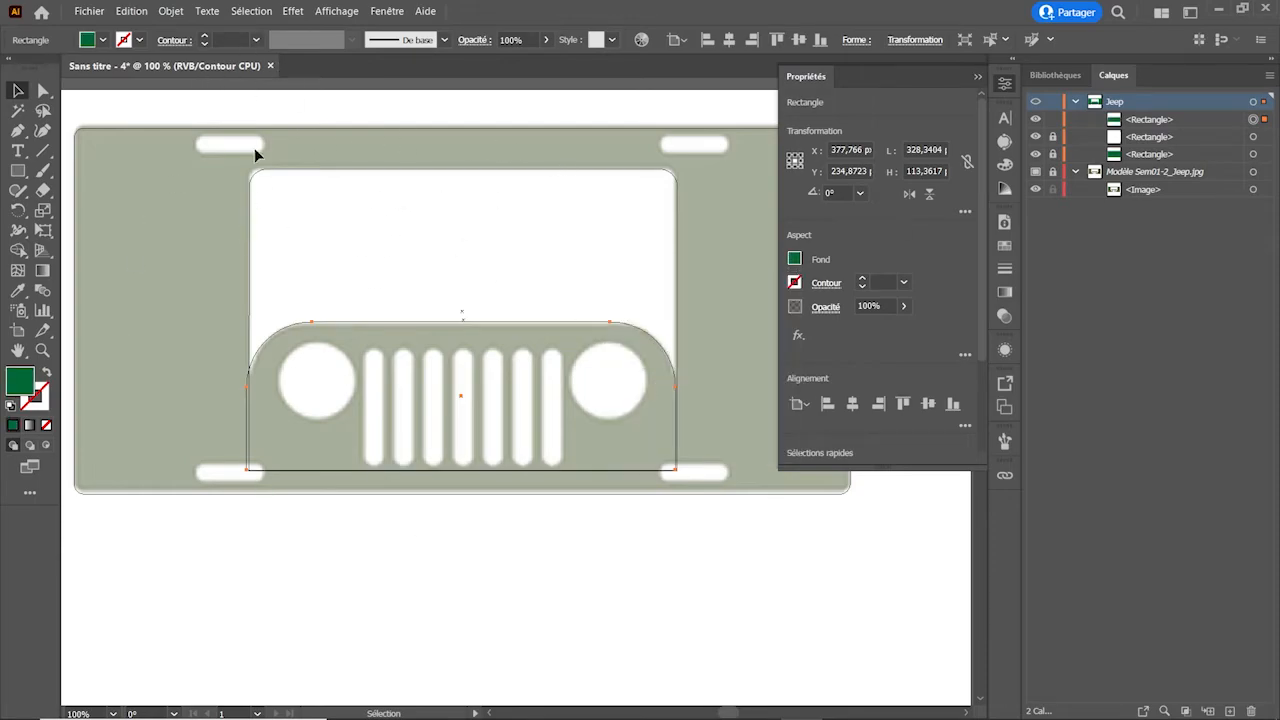
{"action": "key", "text": "a"}
{"action": "key", "text": "ctrl+y"}
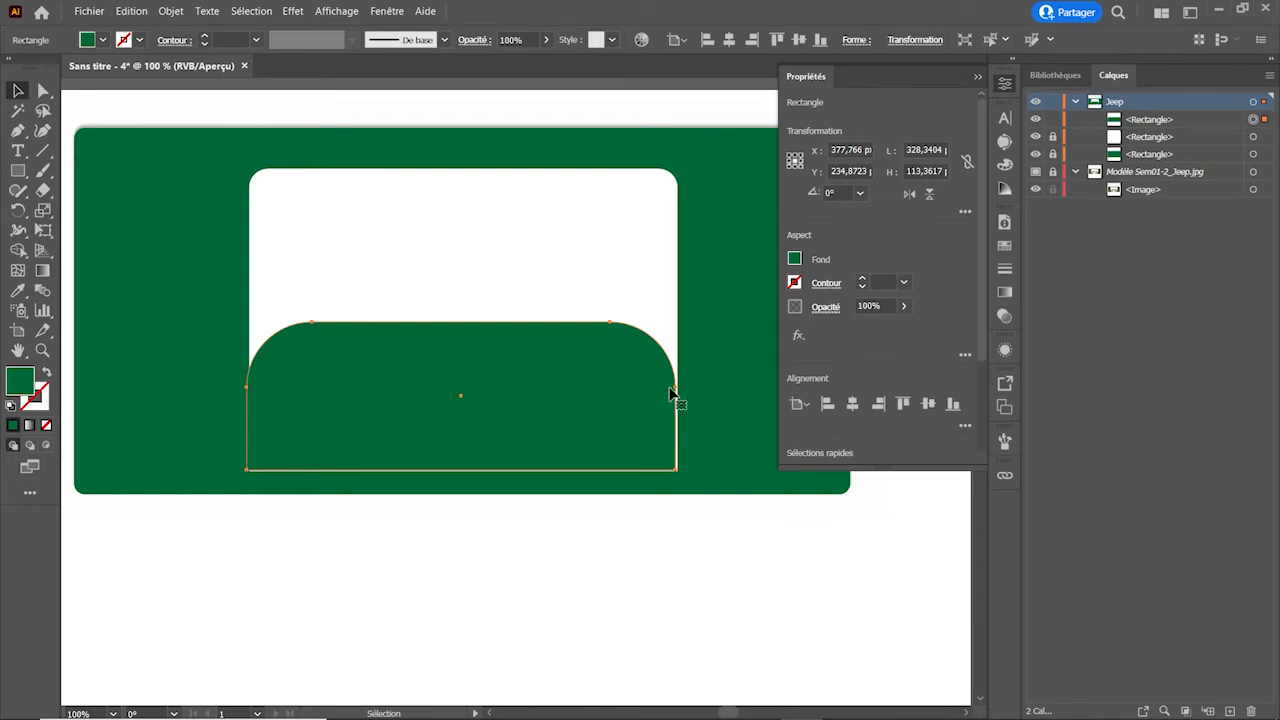
Scale the green grille shape from its centre to about 339 × 115 px so it covers the windshield's lower side edges.
{"action": "key", "text": "s"}
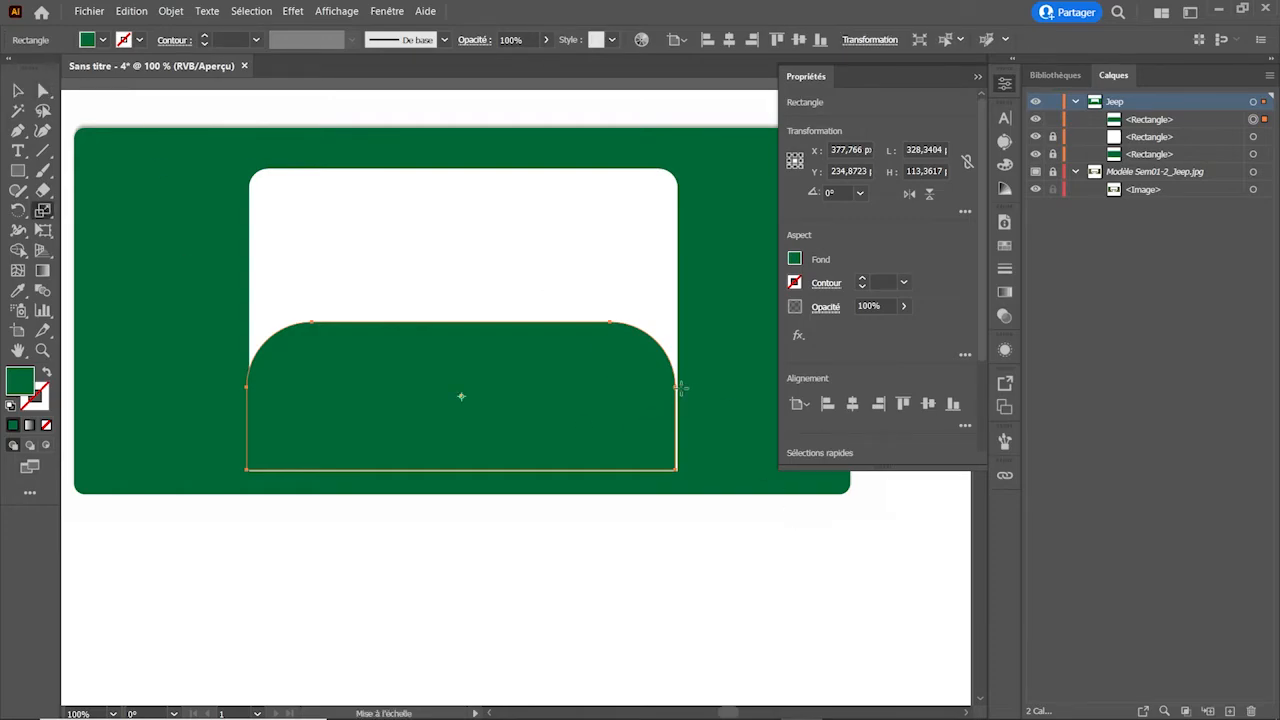
{"action": "left_click_drag", "start_coordinate": [674, 387], "coordinate": [674, 387]}
{"action": "left_click_drag", "start_coordinate": [675, 470], "coordinate": [681, 470]}
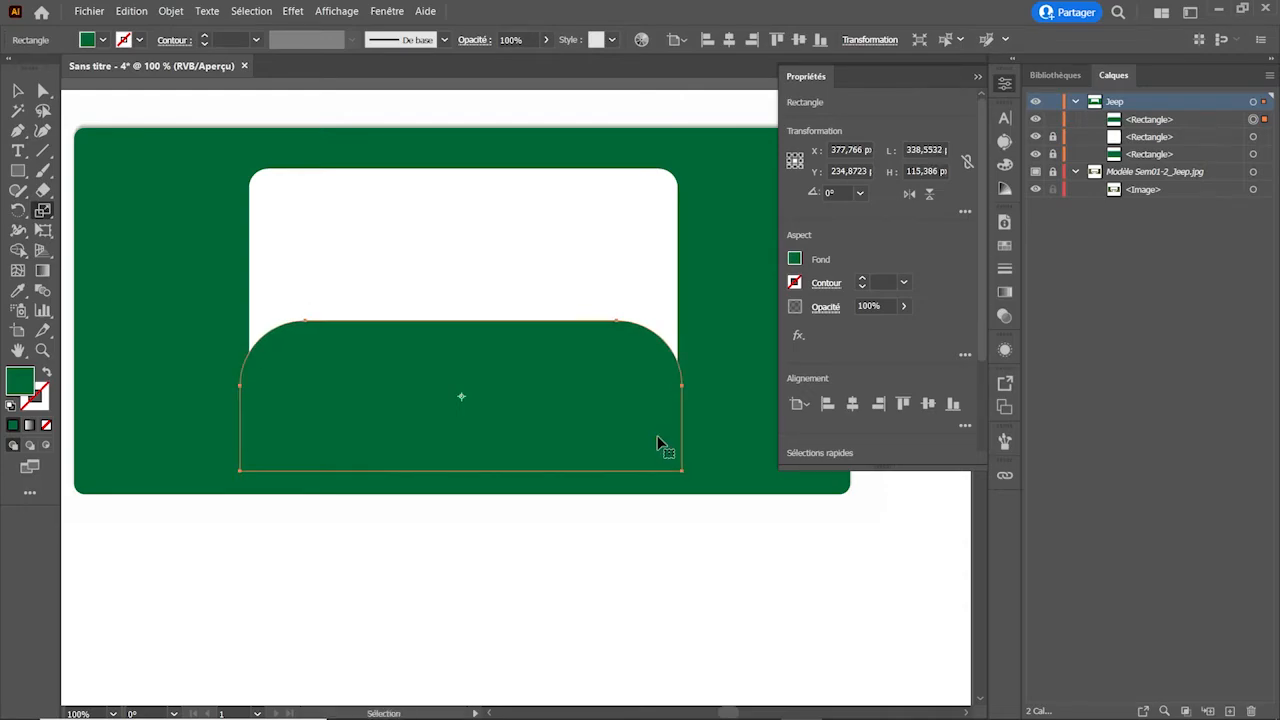
Increase the rounding of the grille shape's two upper corners to about 59 px in outline view, and return to colour preview.
{"action": "key", "text": "ctrl+y"}
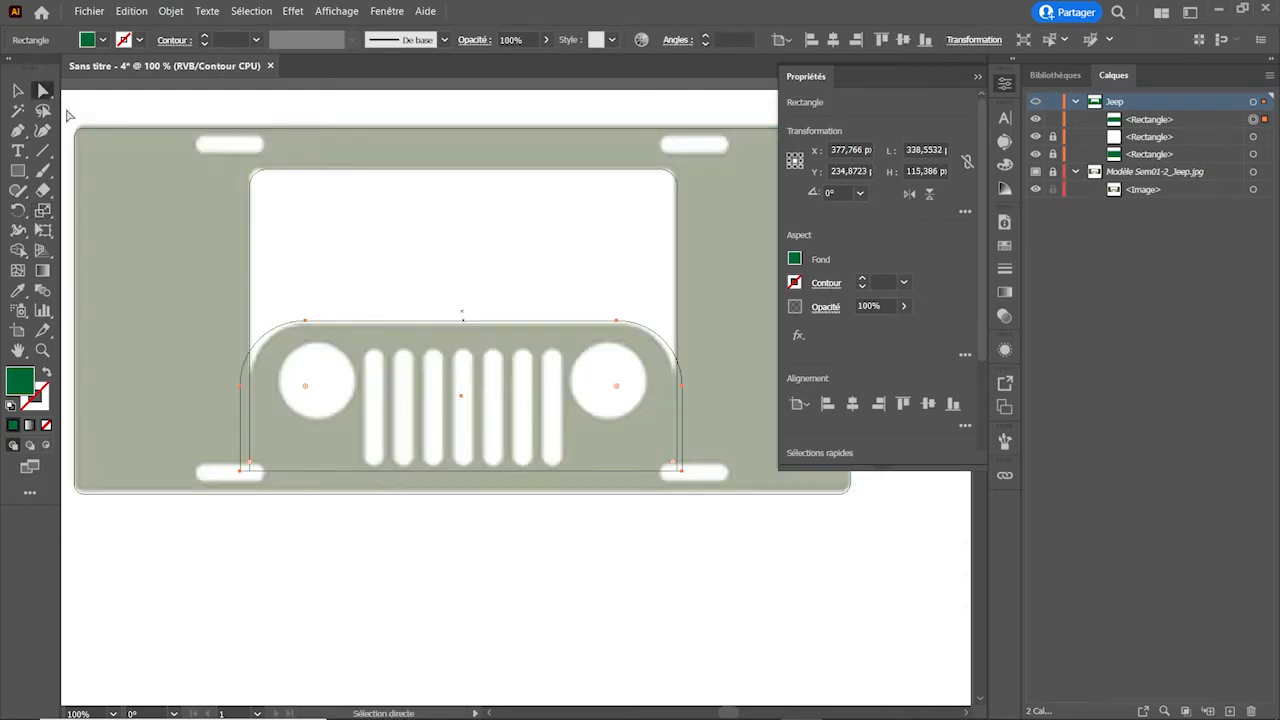
{"action": "key", "text": "v"}
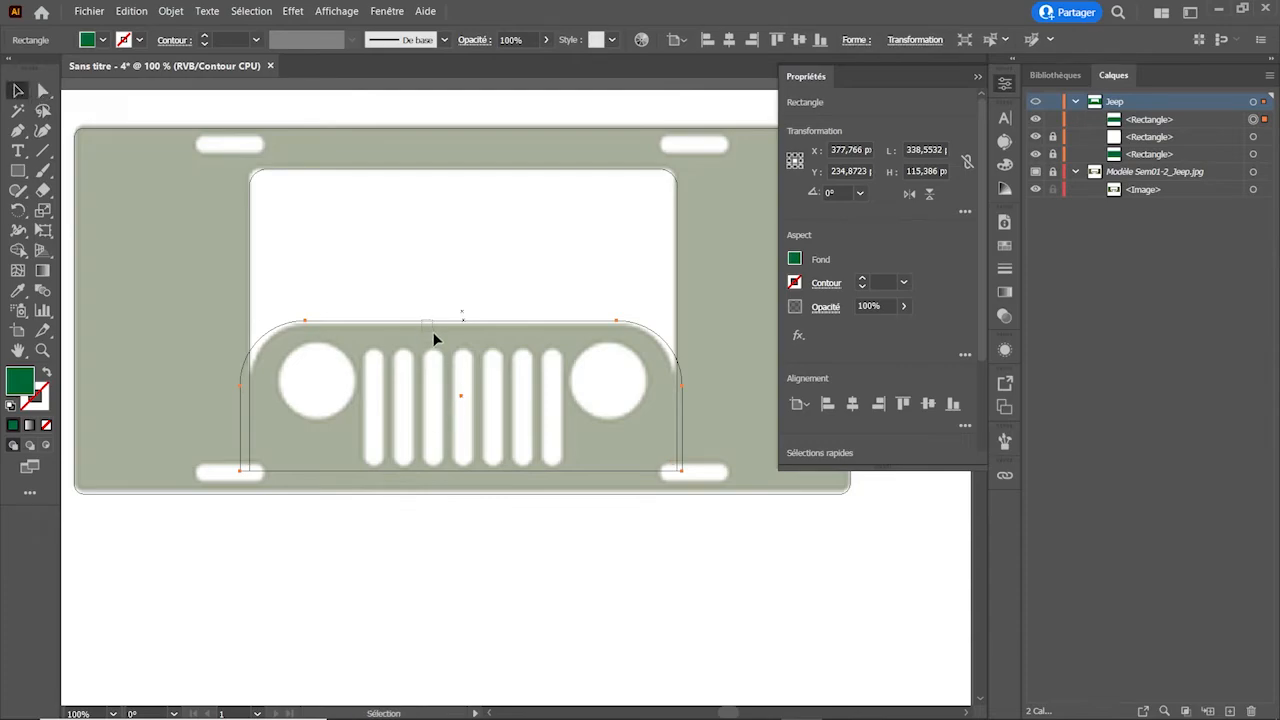
{"action": "left_click", "coordinate": [43, 90]}
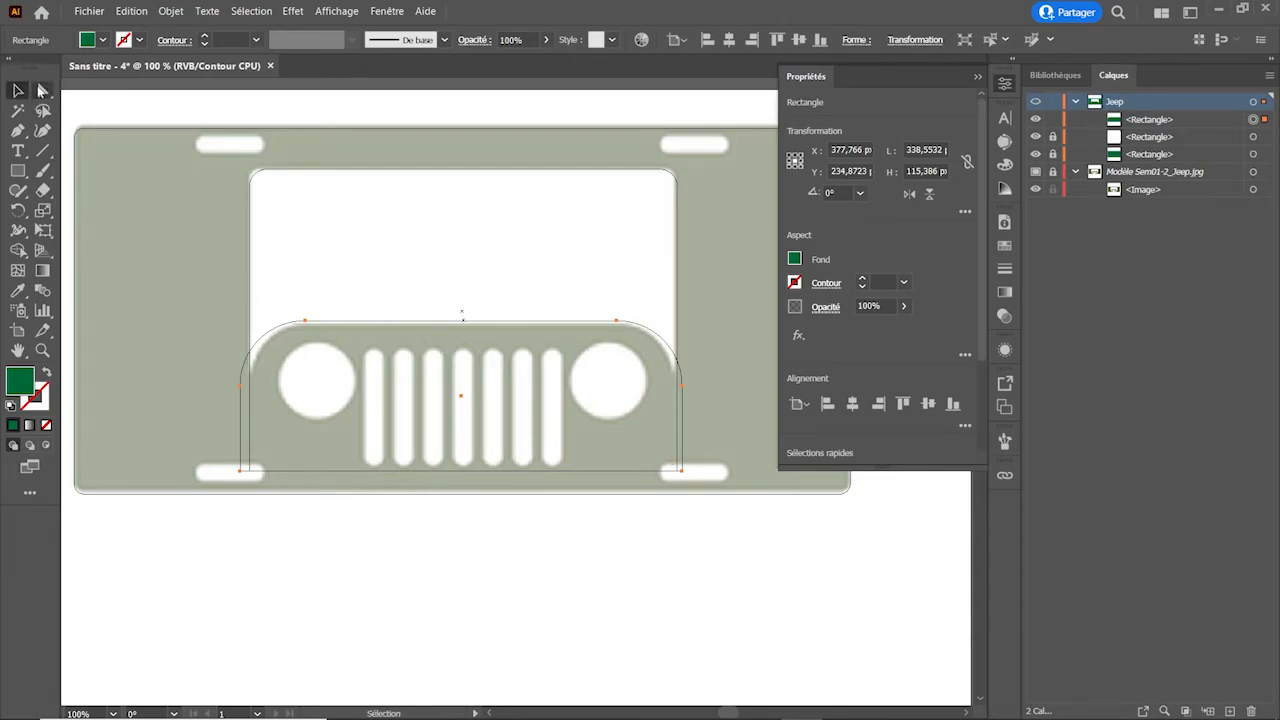
{"action": "left_click", "coordinate": [306, 388]}
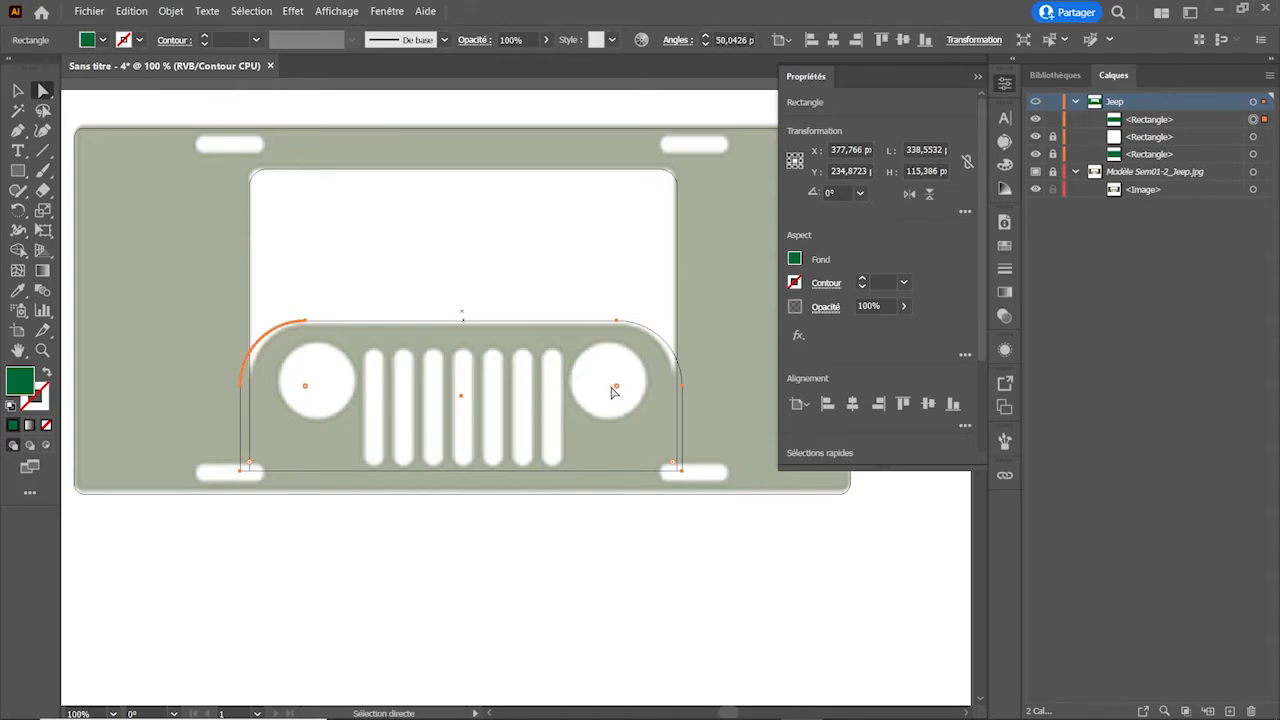
{"action": "left_click_drag", "start_coordinate": [616, 389], "coordinate": [601, 401]}
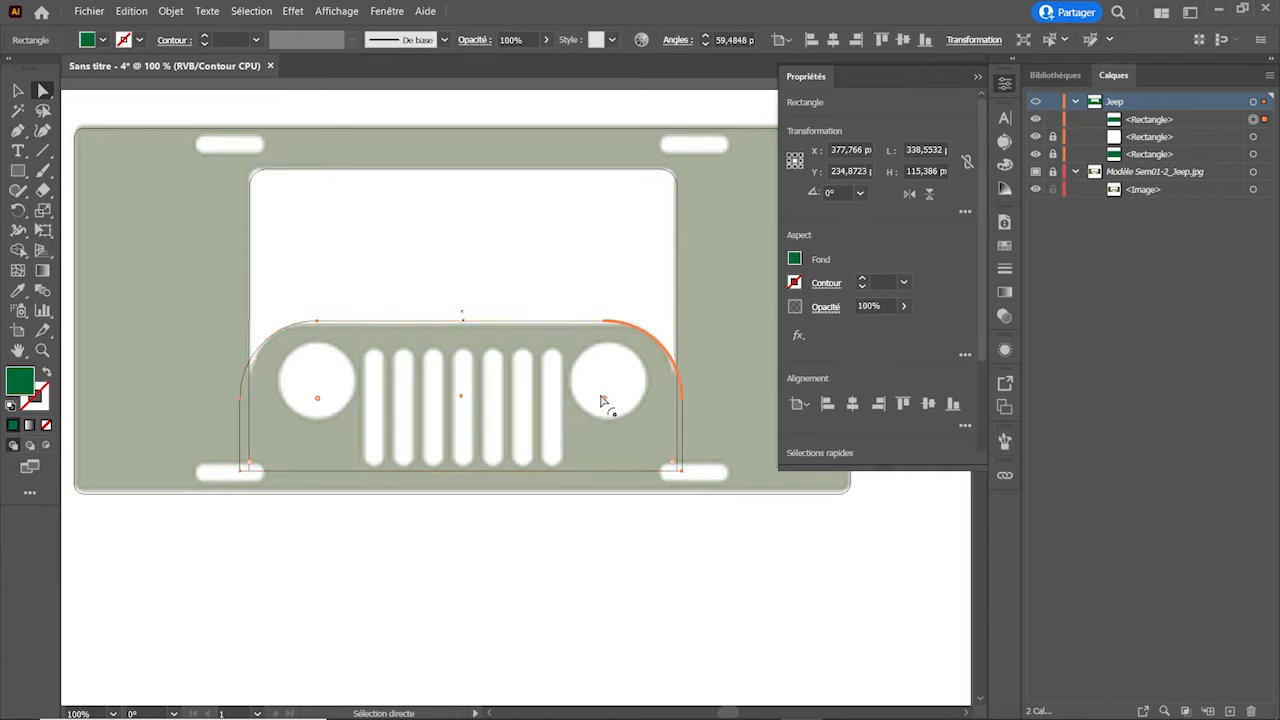
{"action": "key", "text": "ctrl+y"}
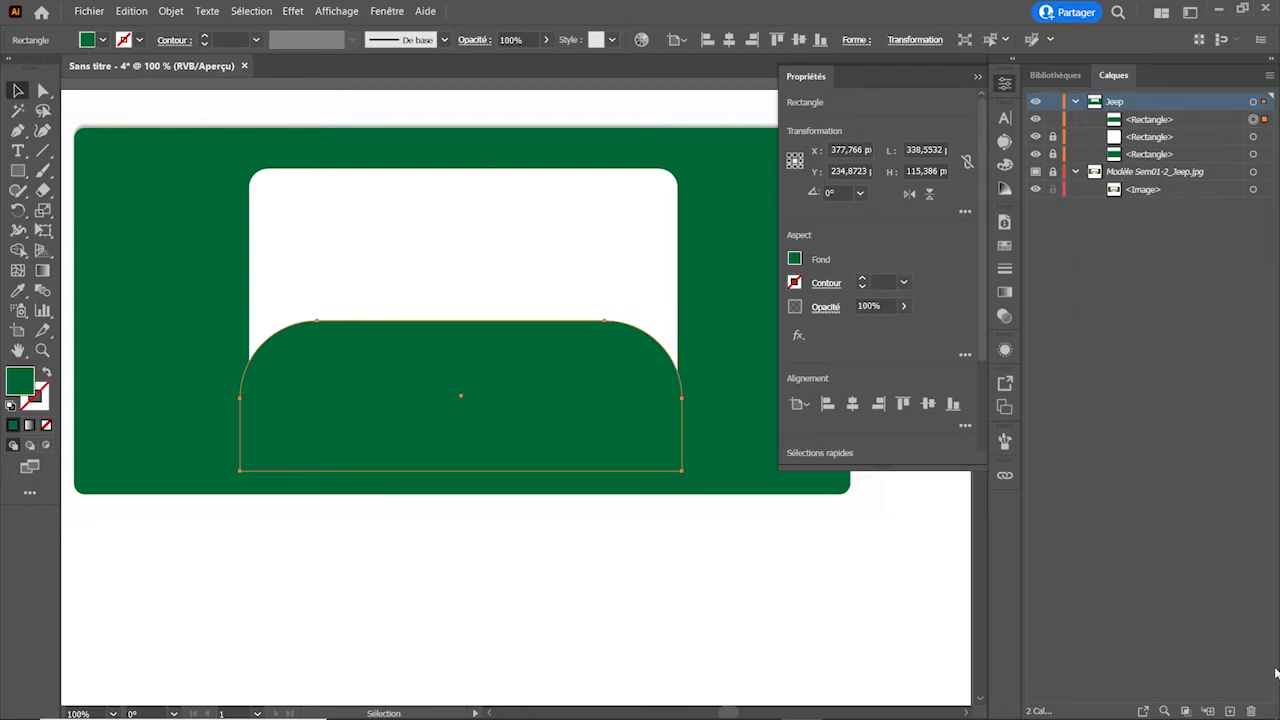
Create a new layer above the Jeep layer.
{"action": "left_click", "coordinate": [1230, 711]}
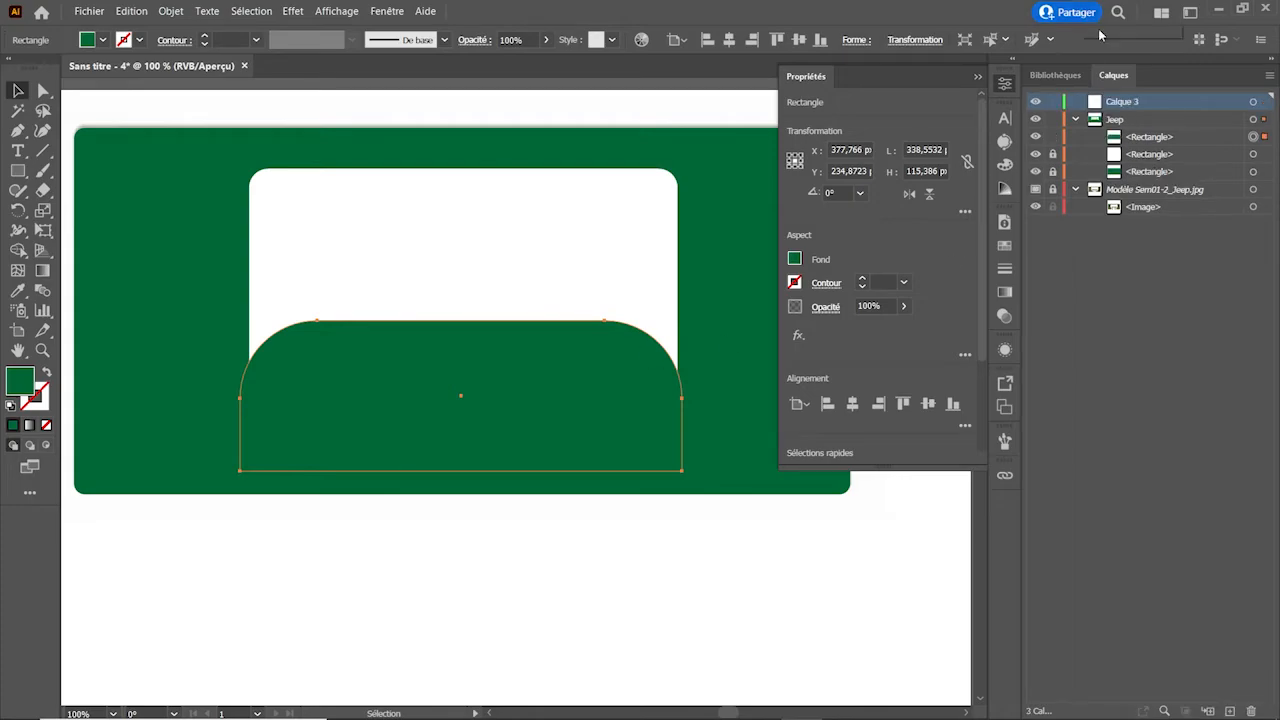
Rename the new empty layer as Repere_Jeep.
{"action": "double_click", "coordinate": [1116, 112]}
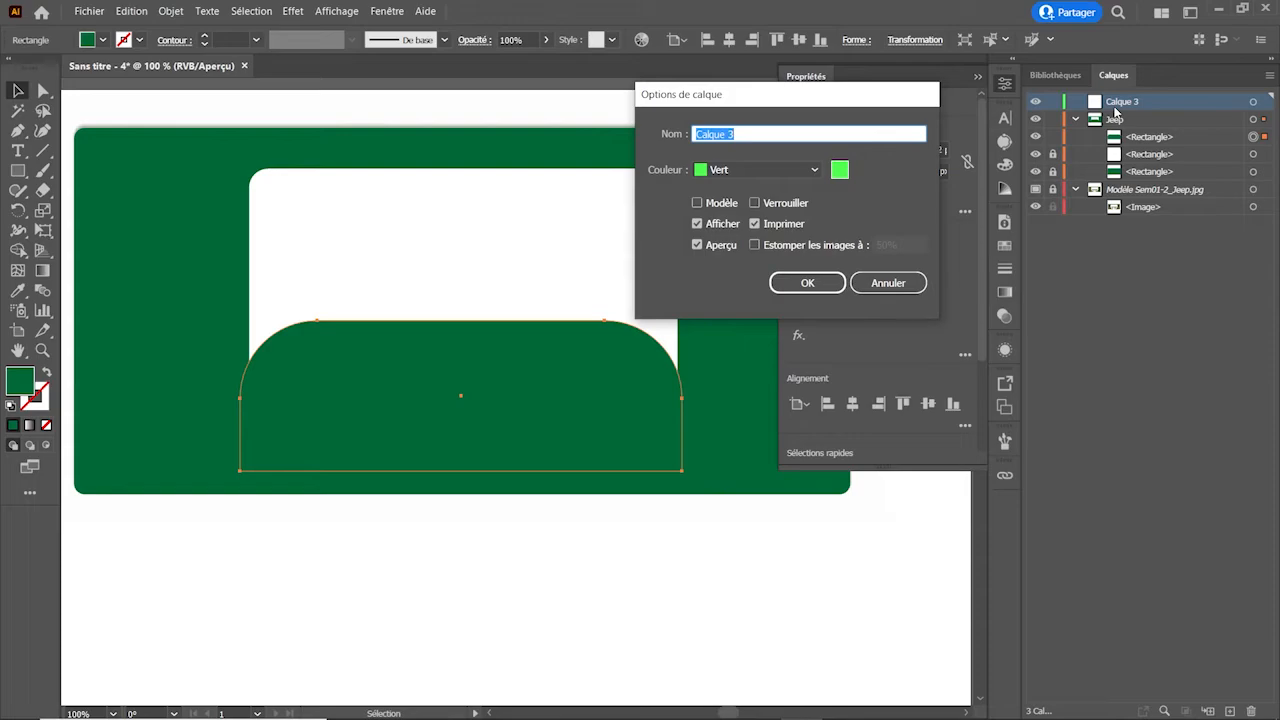
{"action": "type", "text": "Repere_Jeep"}
{"action": "key", "text": "Return"}
Show the document's rulers.
{"action": "left_click", "coordinate": [336, 11]}
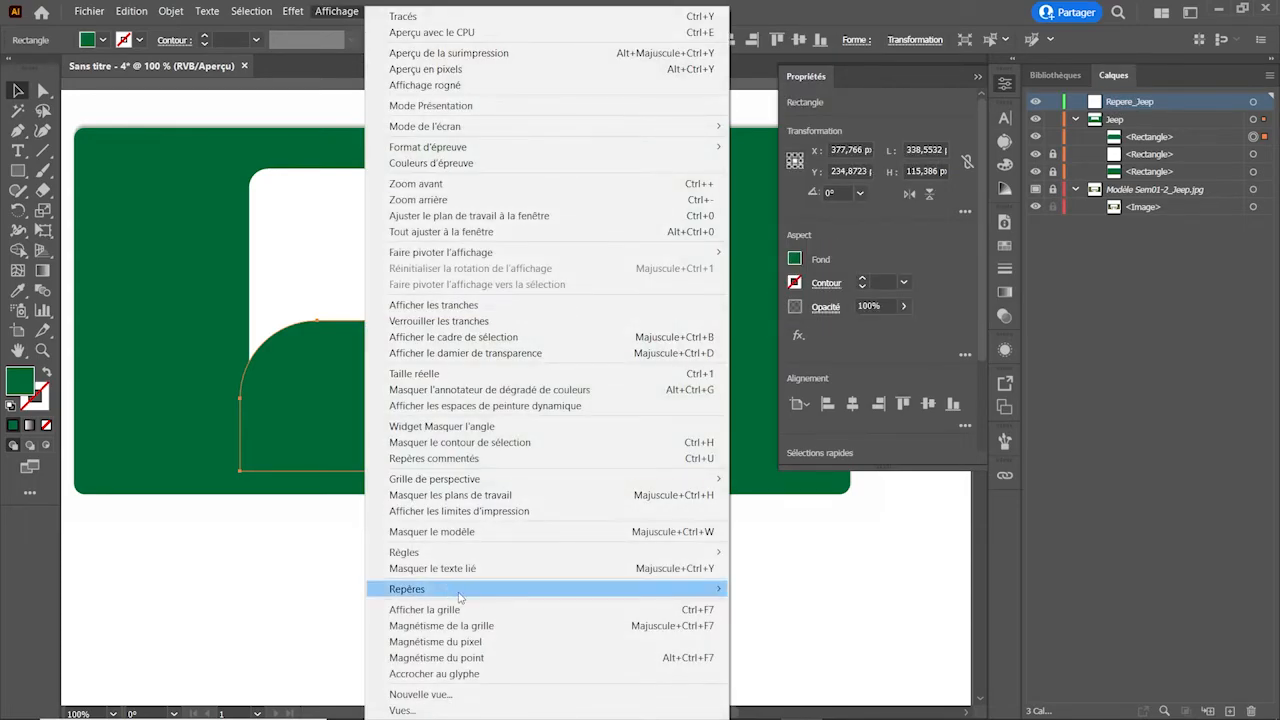
{"action": "mouse_move", "coordinate": [418, 551]}
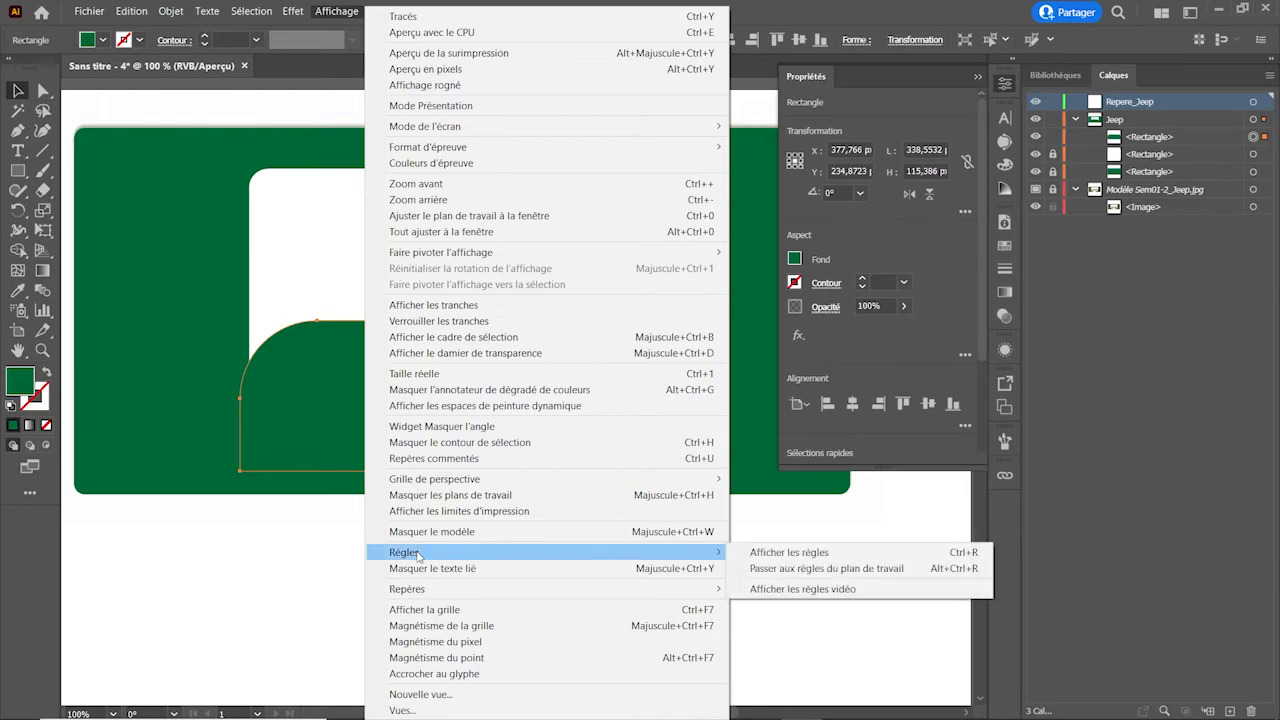
{"action": "left_click", "coordinate": [805, 555]}
In outline view, place a vertical guide at about 267 px and a horizontal guide at about 224 px through the template's left headlight centre.
{"action": "key", "text": "z"}
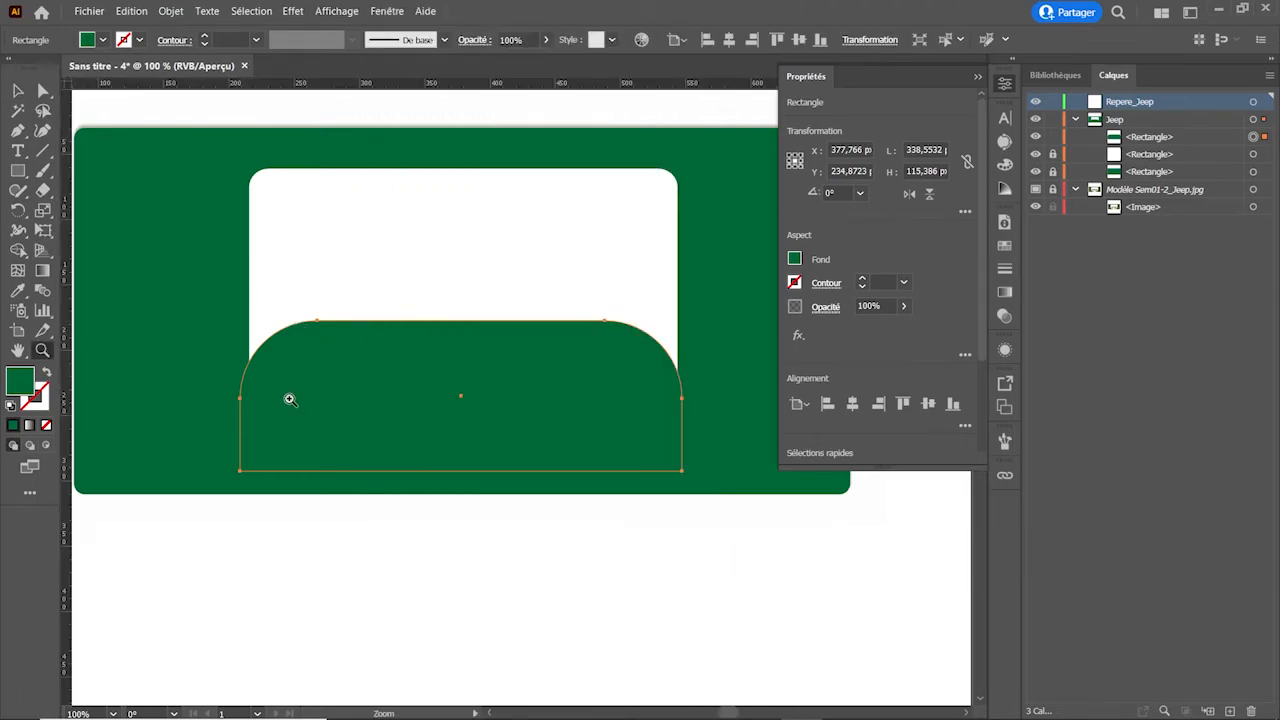
{"action": "left_click_drag", "start_coordinate": [271, 401], "coordinate": [440, 402]}
{"action": "key", "text": "ctrl+y"}
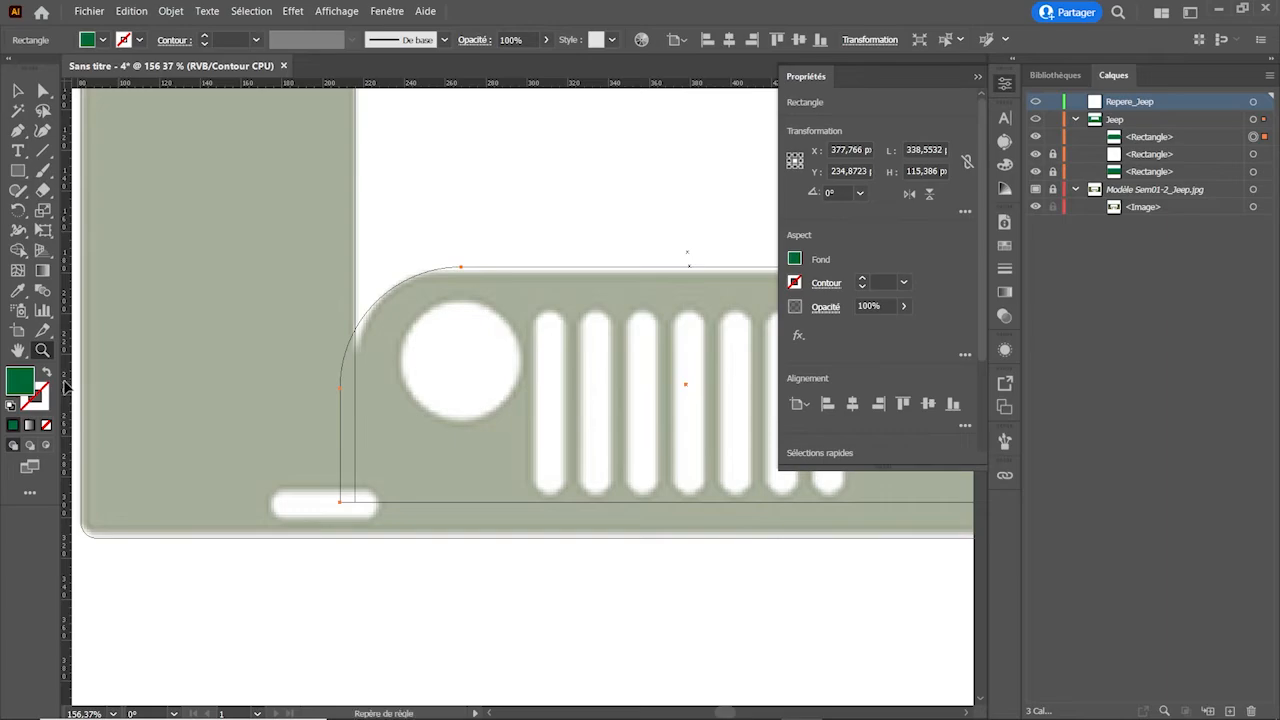
{"action": "left_click_drag", "start_coordinate": [195, 404], "coordinate": [458, 406]}
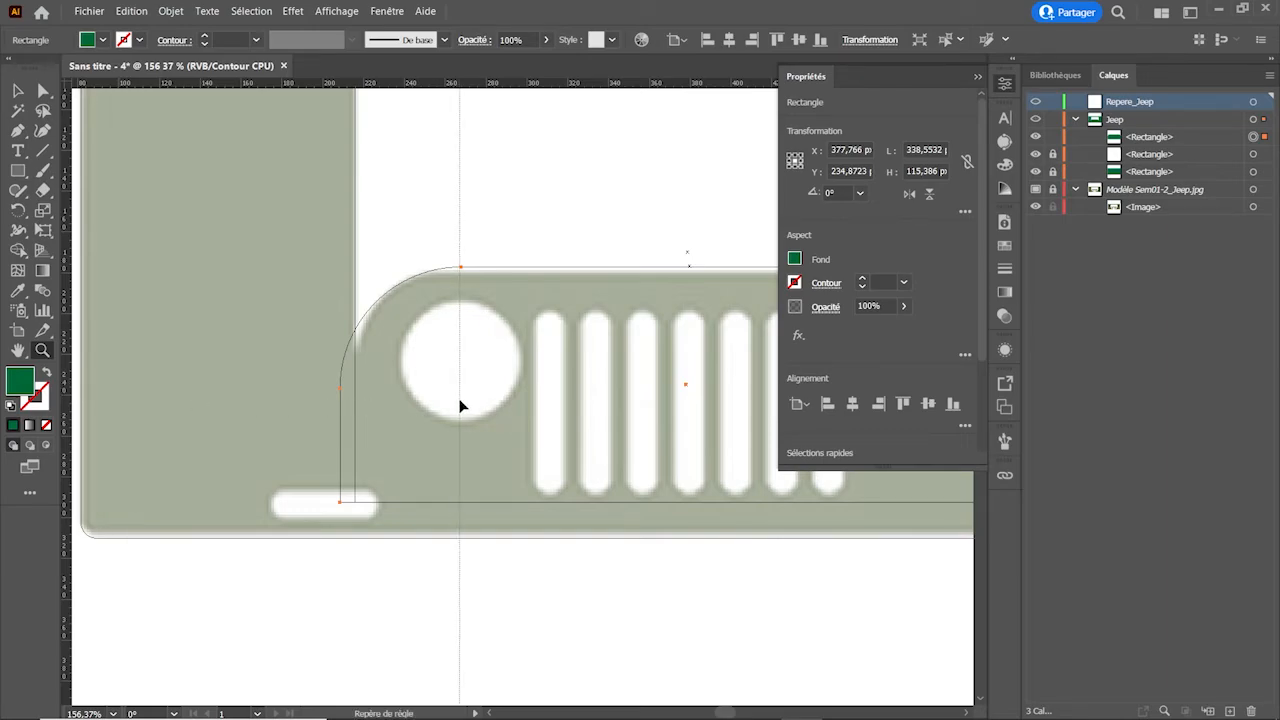
{"action": "left_click_drag", "start_coordinate": [459, 399], "coordinate": [460, 399]}
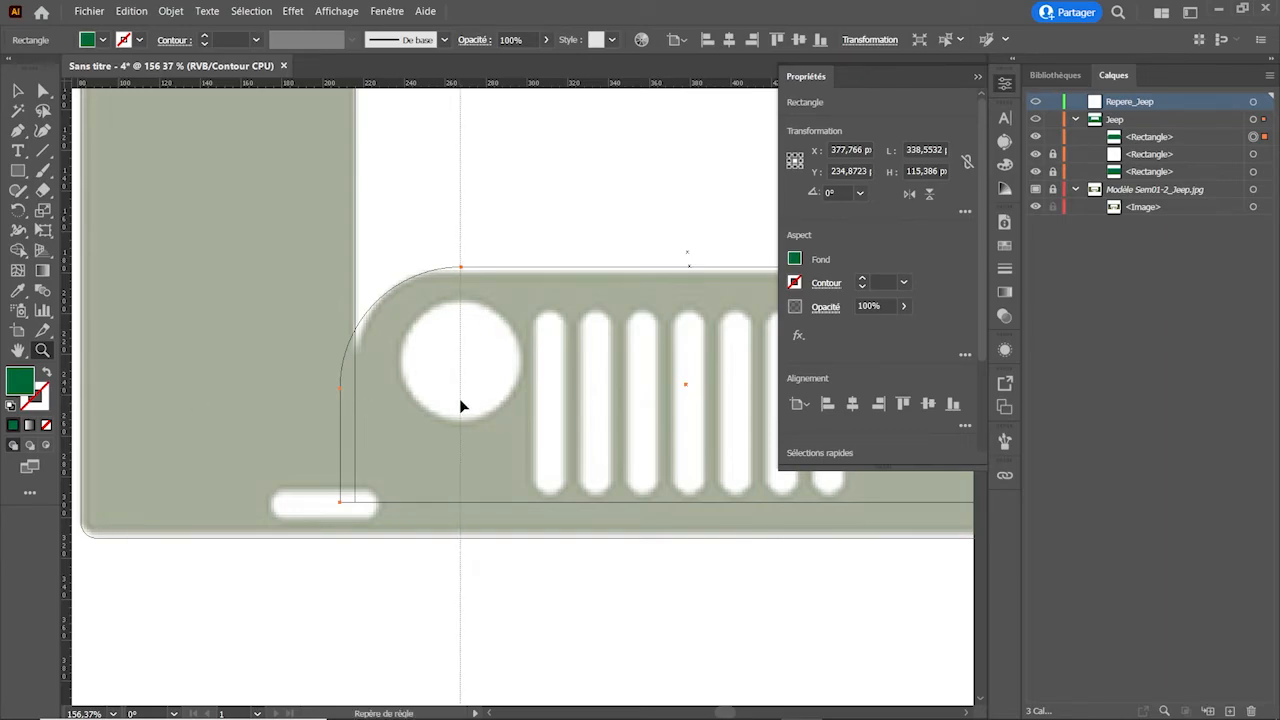
{"action": "left_click_drag", "start_coordinate": [460, 400], "coordinate": [460, 400]}
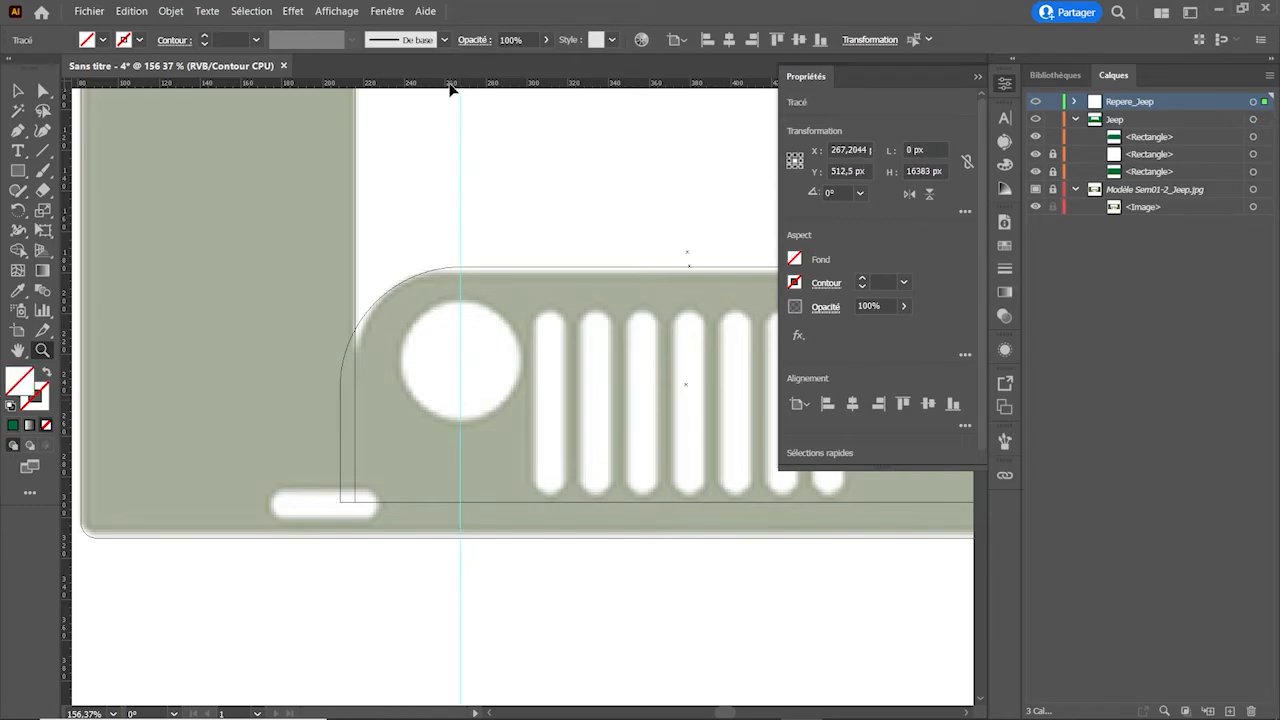
{"action": "left_click_drag", "start_coordinate": [451, 86], "coordinate": [458, 364]}
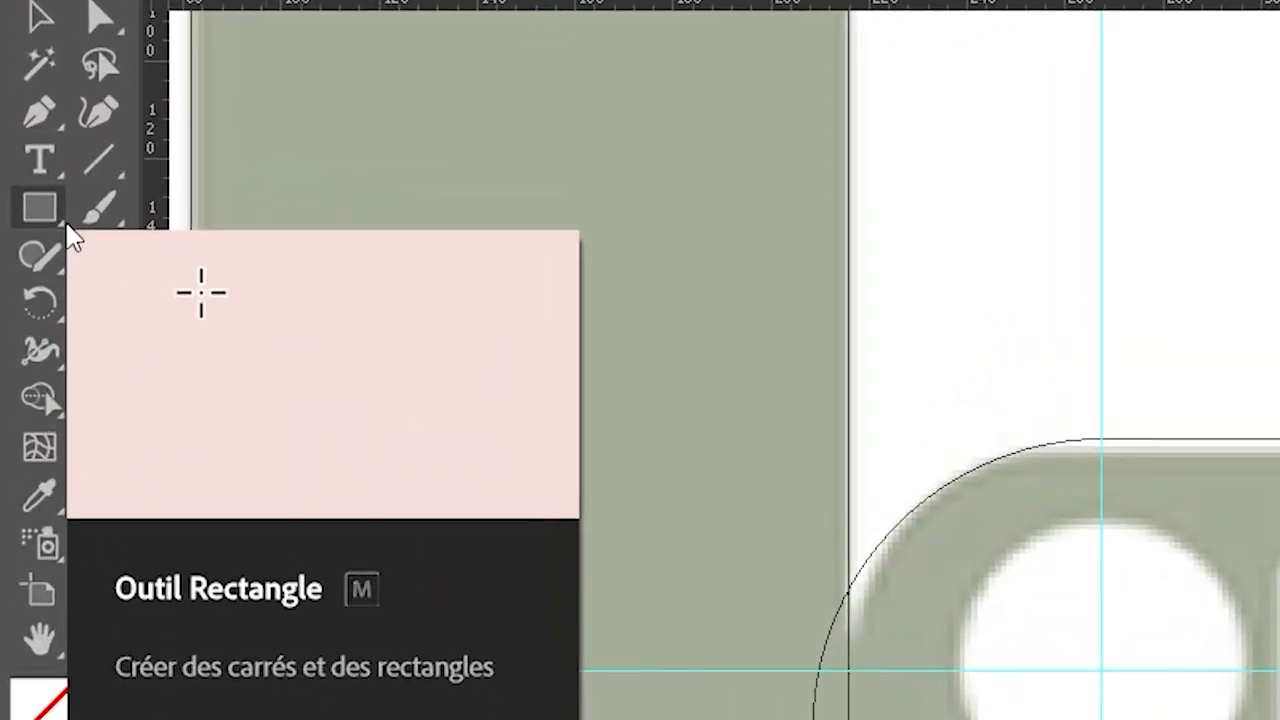
Draw a circle about 57 px in diameter from the guides' intersection, matching the template's left headlight.
{"action": "left_click", "coordinate": [68, 228]}
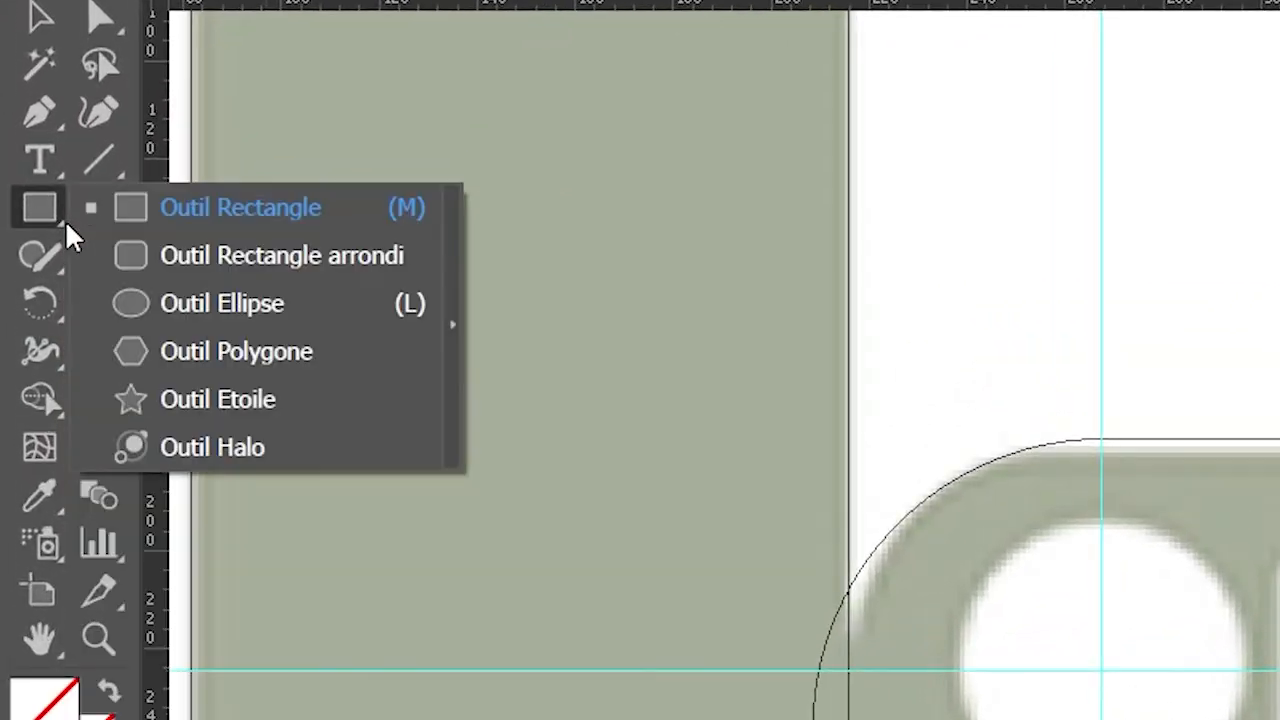
{"action": "left_click", "coordinate": [228, 304]}
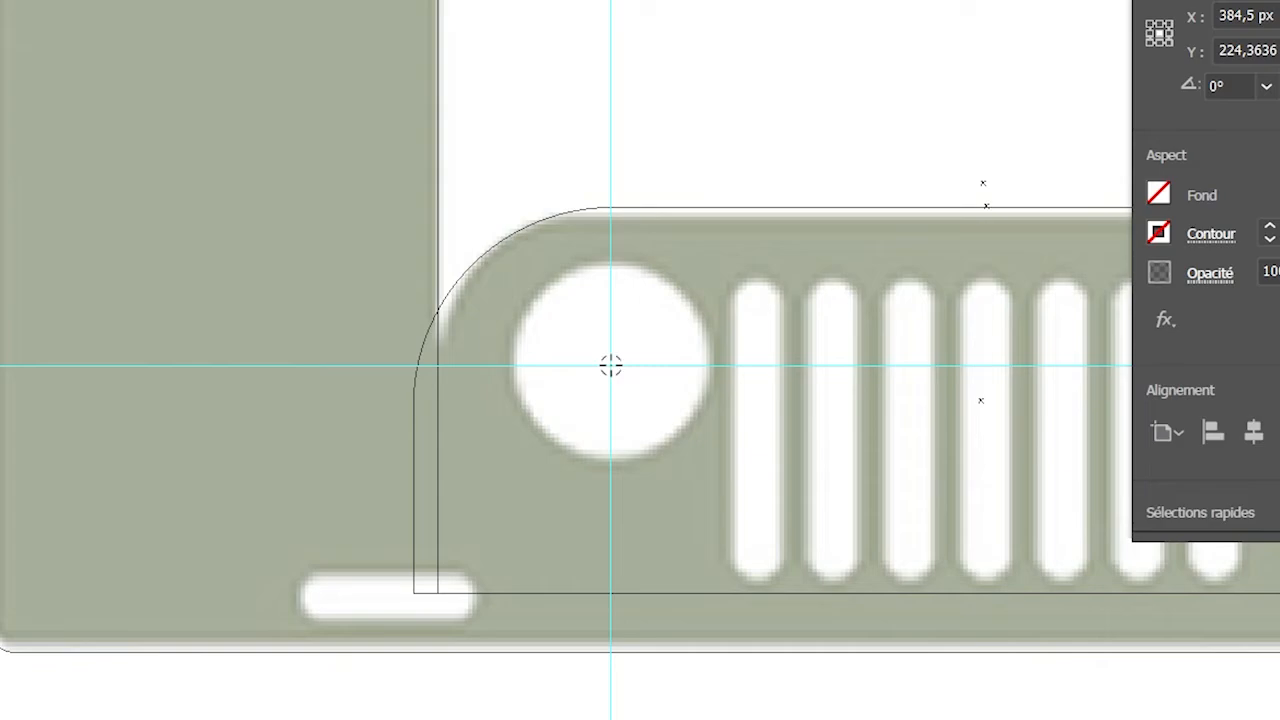
{"action": "mouse_move", "coordinate": [611, 366]}
{"action": "left_mouse_down"}
{"action": "mouse_move", "coordinate": [705, 465]}
{"action": "mouse_move", "coordinate": [673, 460]}
{"action": "left_mouse_up"}
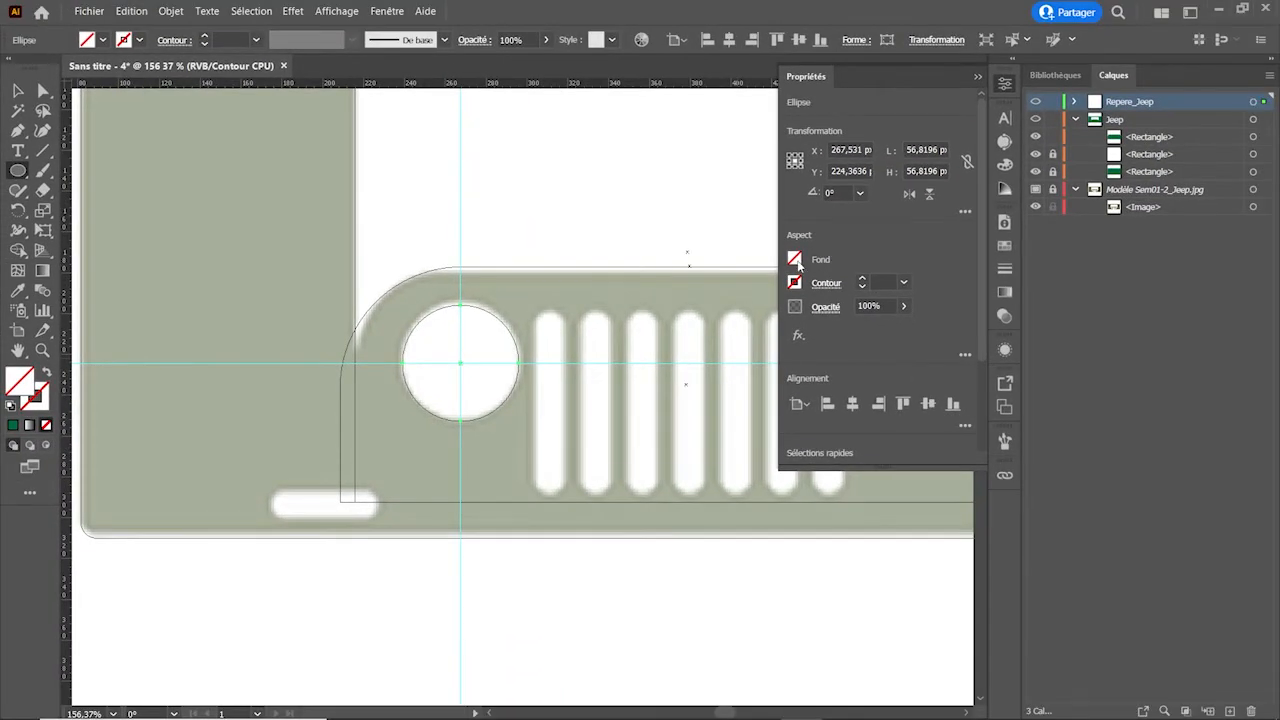
Fill the headlight circle with white and return to colour preview.
{"action": "left_click", "coordinate": [795, 260]}
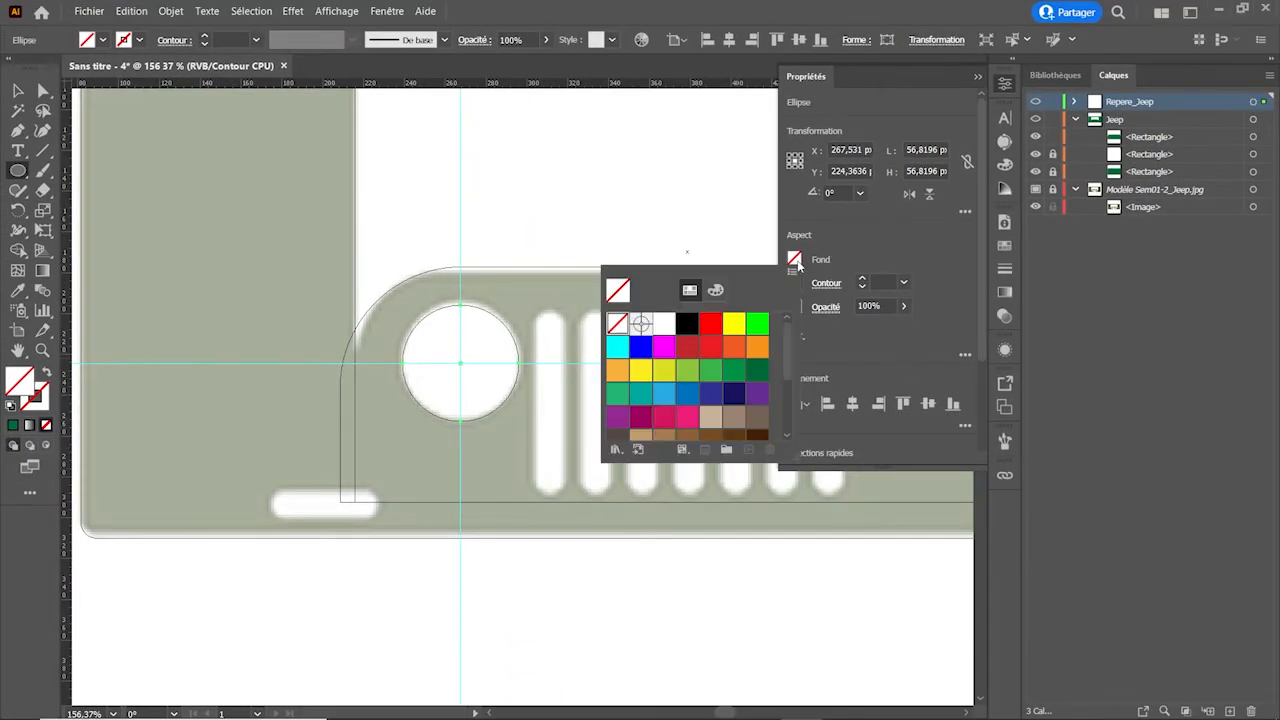
{"action": "left_click", "coordinate": [664, 323]}
{"action": "left_click", "coordinate": [940, 240]}
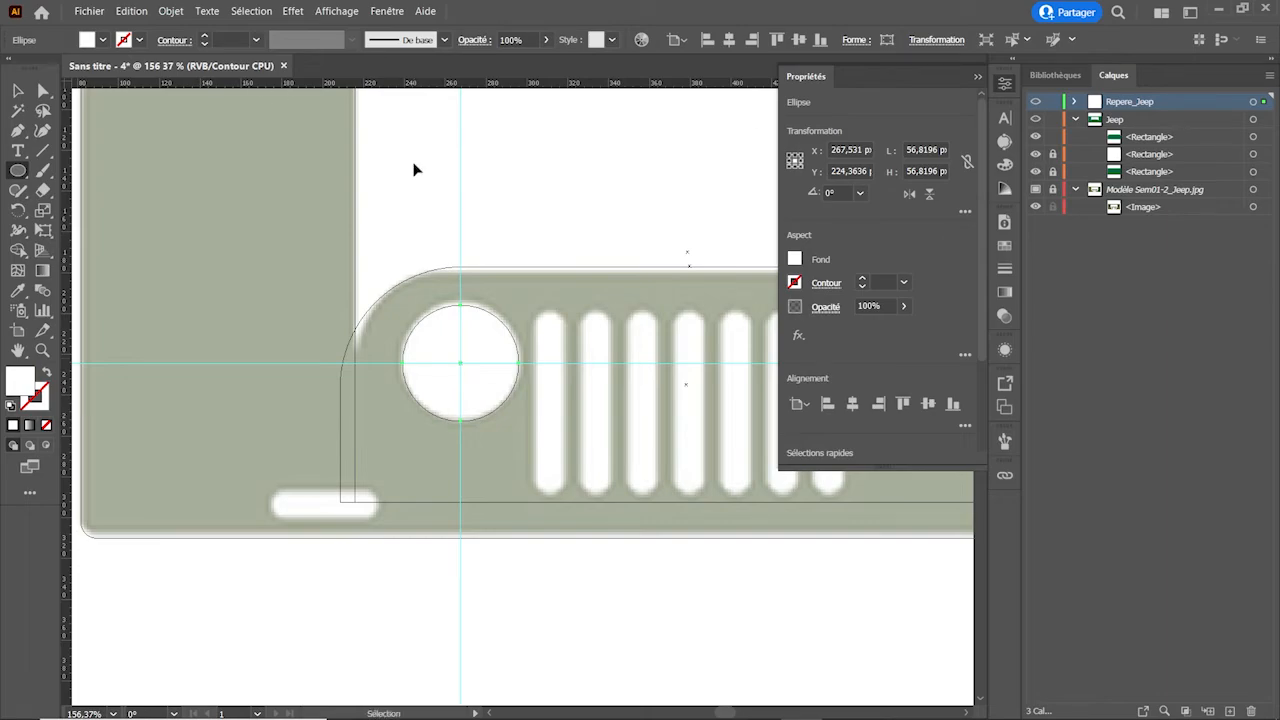
{"action": "key", "text": "ctrl+y"}
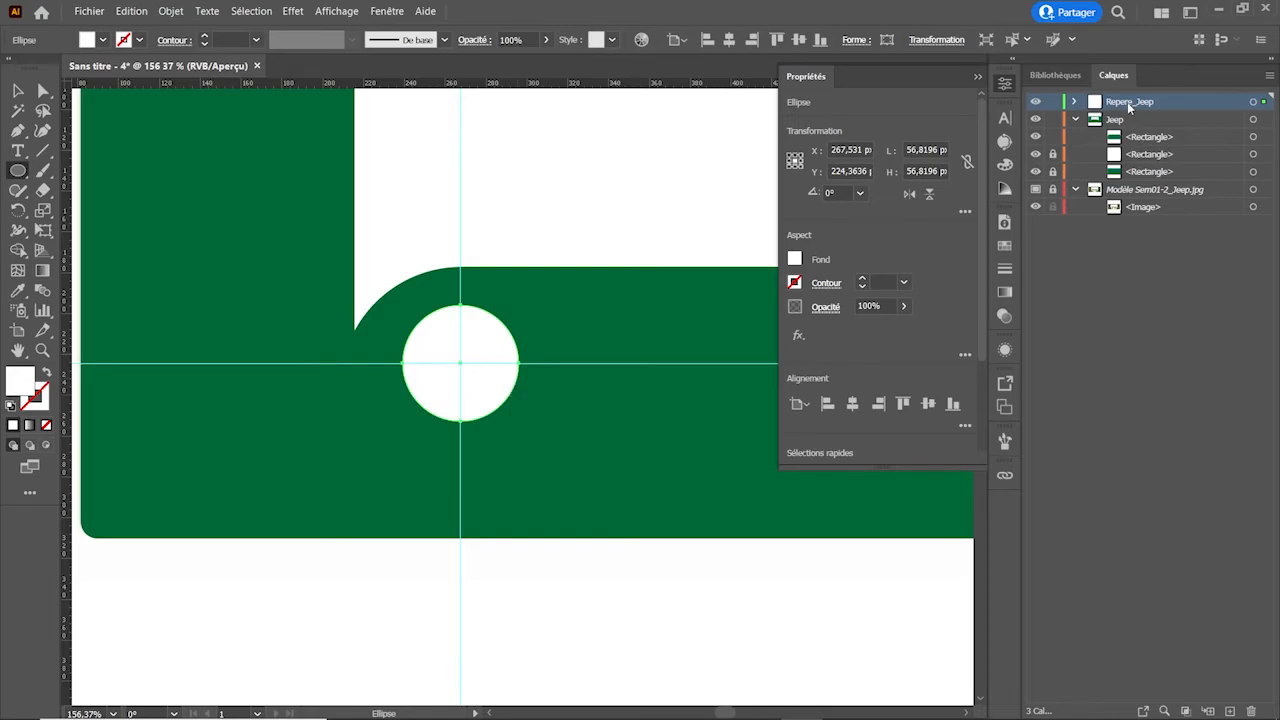
Move the headlight ellipse from the Repere_Jeep layer to the top of the Jeep layer.
{"action": "left_click", "coordinate": [1075, 102]}
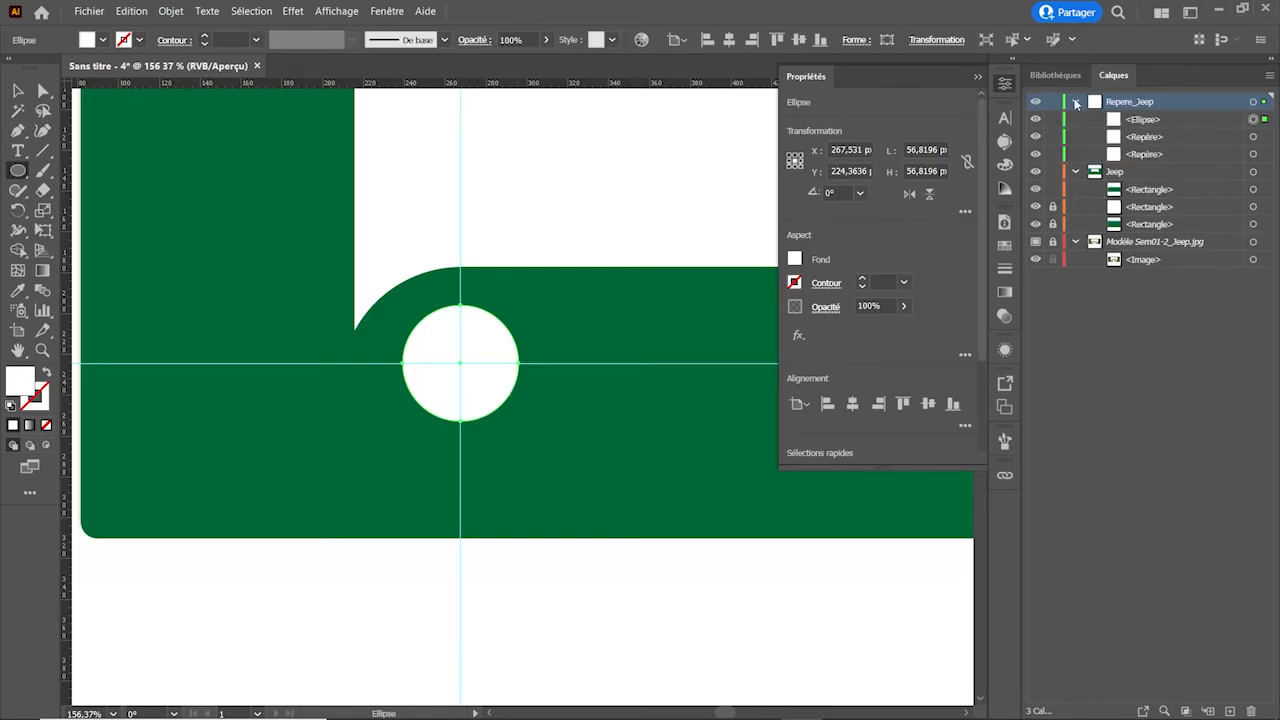
{"action": "left_click", "coordinate": [1162, 118]}
{"action": "left_click_drag", "start_coordinate": [1162, 118], "coordinate": [1163, 188]}
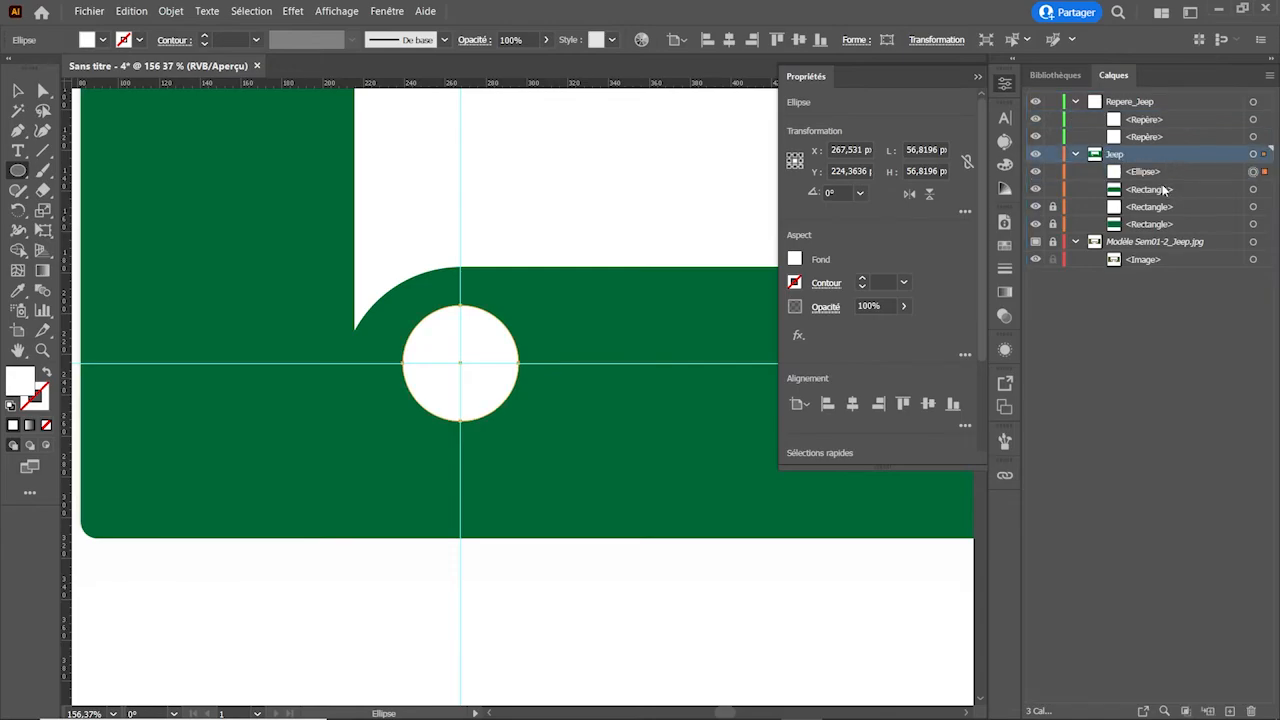
{"action": "left_click", "coordinate": [1075, 101]}
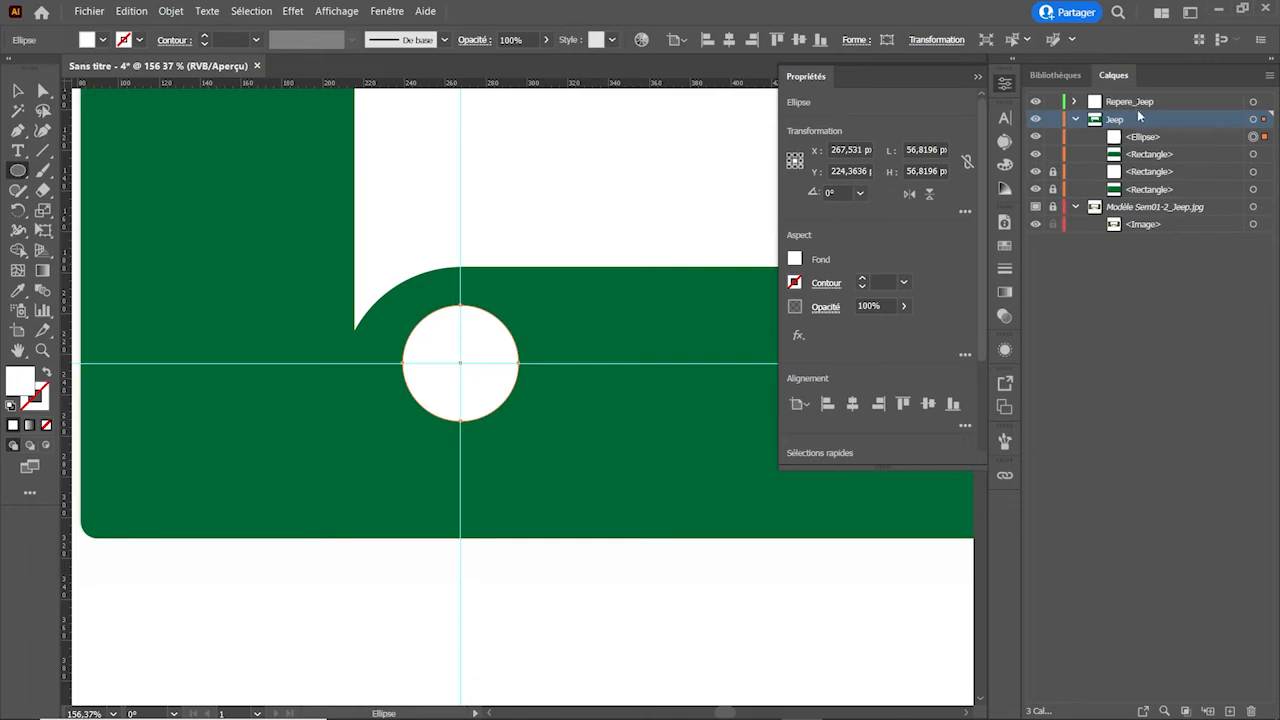
Lock the Repere_Jeep layer and check its visibility switch by hiding and showing the guides.
{"action": "left_click", "coordinate": [1052, 101]}
{"action": "left_click", "coordinate": [1035, 102]}
{"action": "left_click", "coordinate": [1035, 102]}
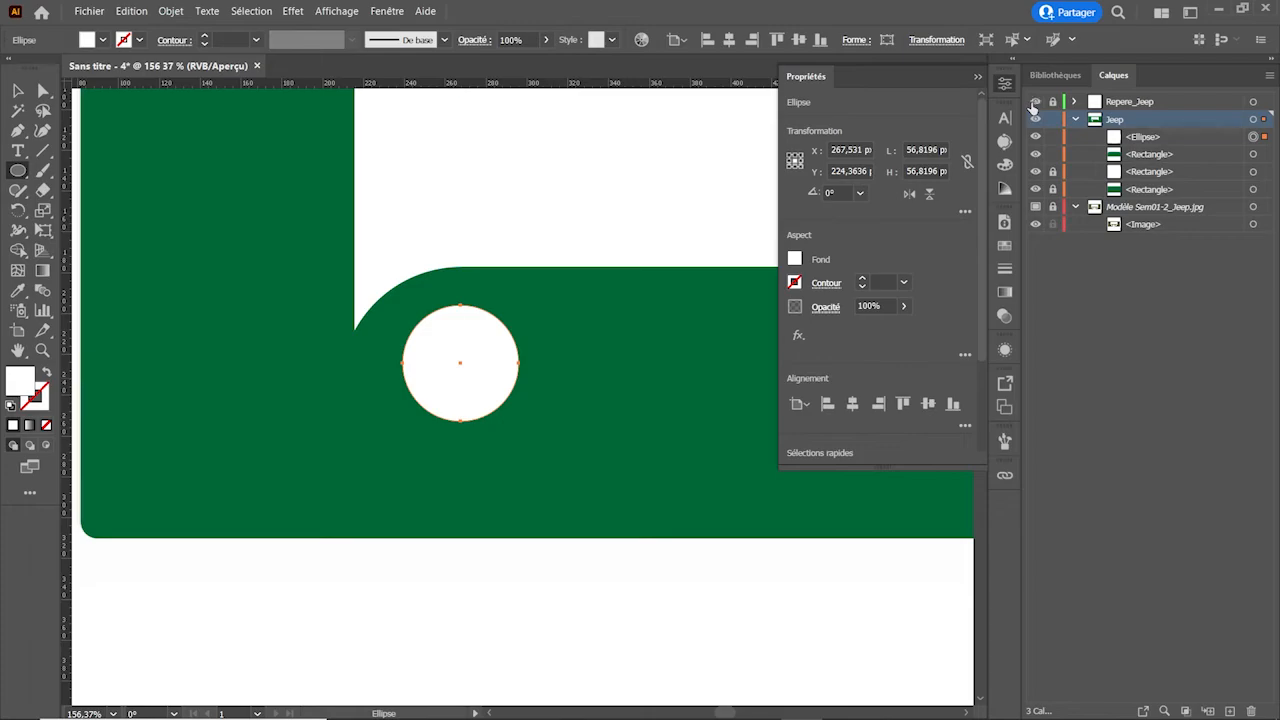
{"action": "left_click", "coordinate": [1035, 102]}
{"action": "left_click", "coordinate": [1035, 102]}
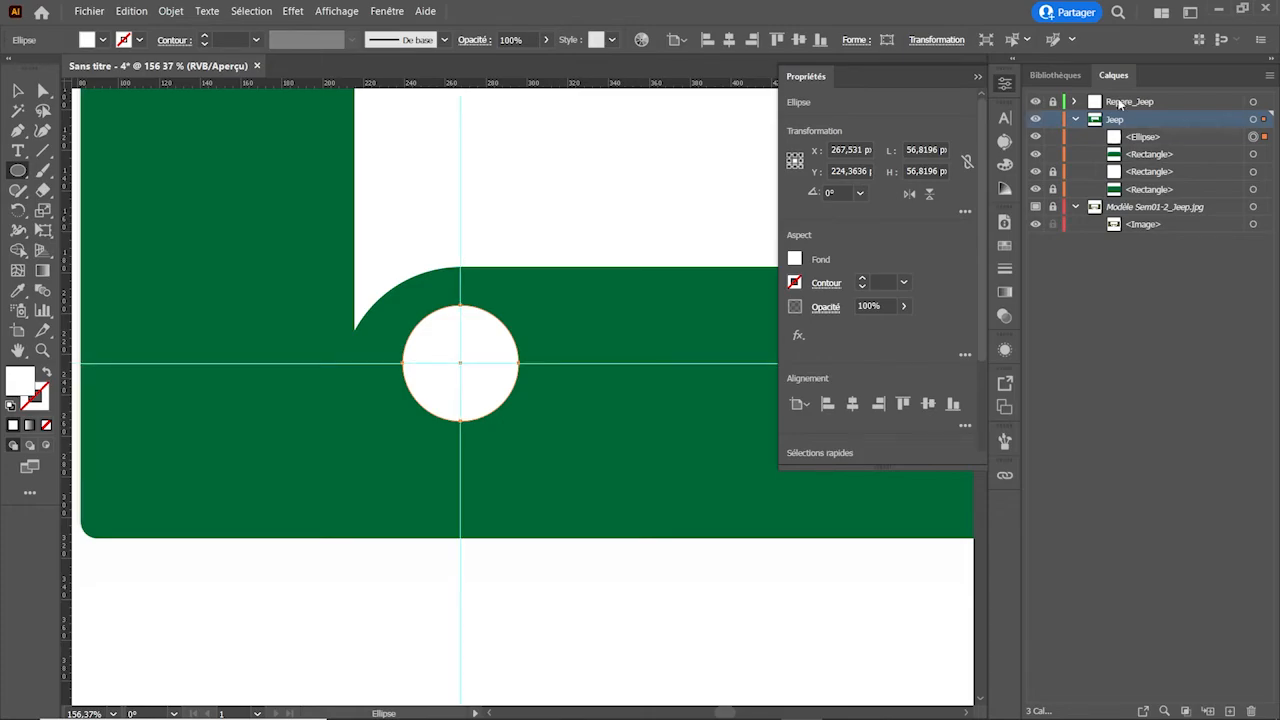
Move the Repere_Jeep layer between the Jeep layer and the Modèle Sem01-2_Jeep.jpg template layer.
{"action": "left_click_drag", "start_coordinate": [1131, 101], "coordinate": [1143, 203]}
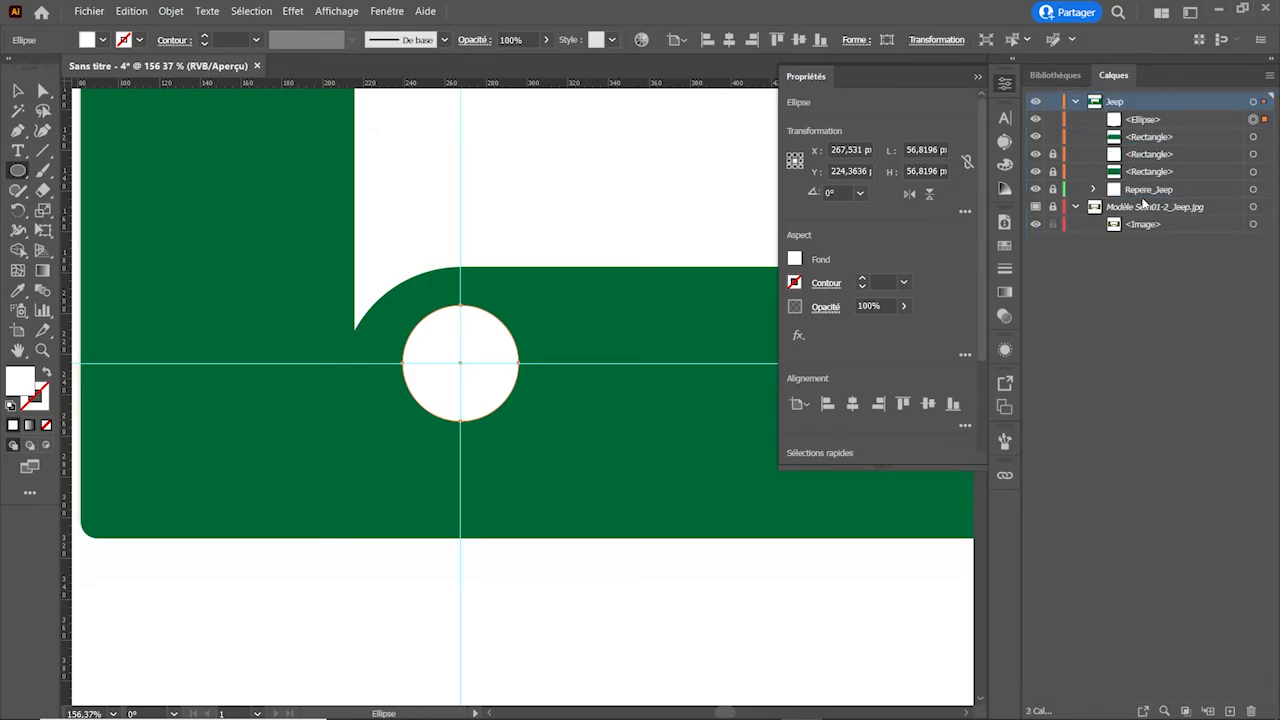
{"action": "left_click", "coordinate": [1075, 103]}
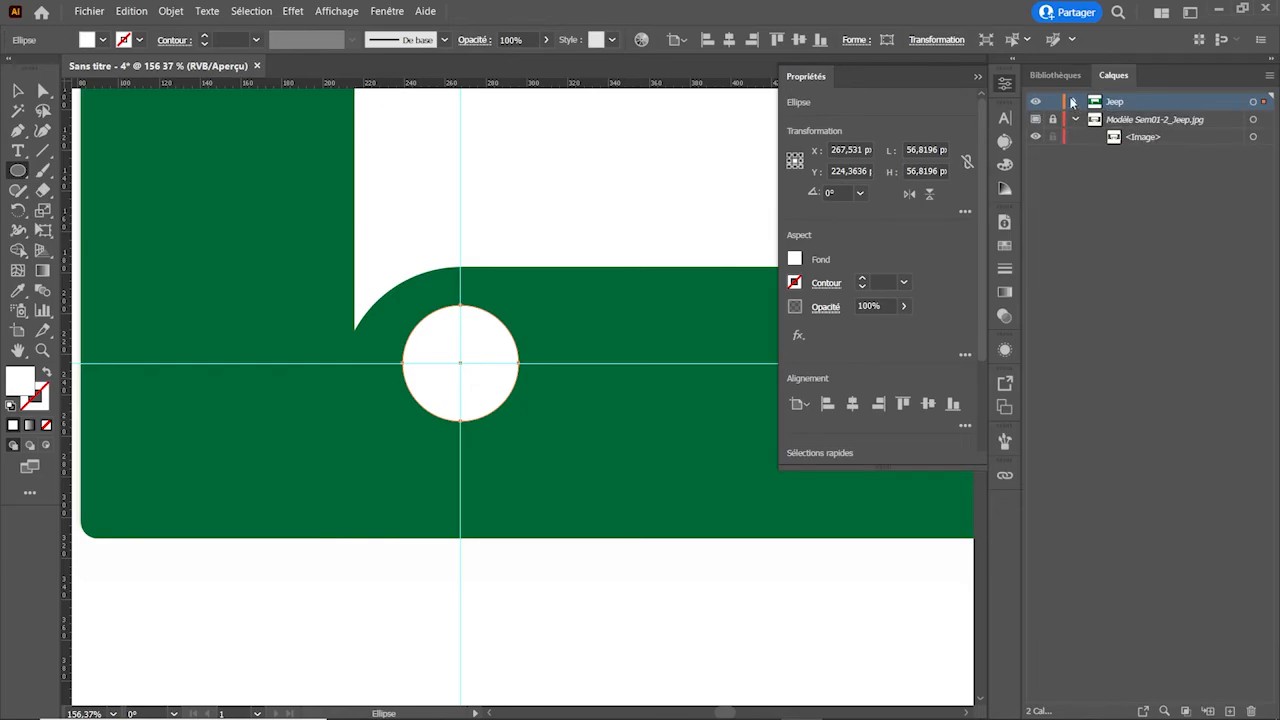
{"action": "left_click", "coordinate": [1074, 102]}
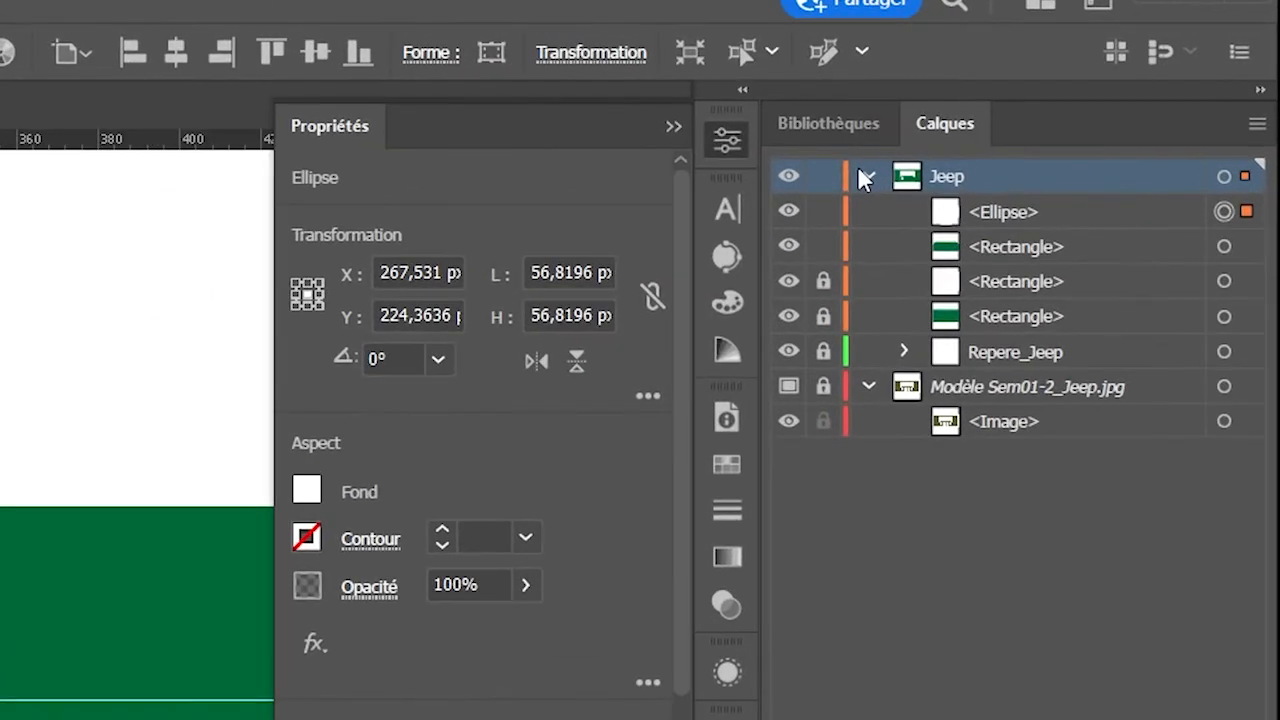
{"action": "left_click_drag", "start_coordinate": [1017, 350], "coordinate": [1015, 410]}
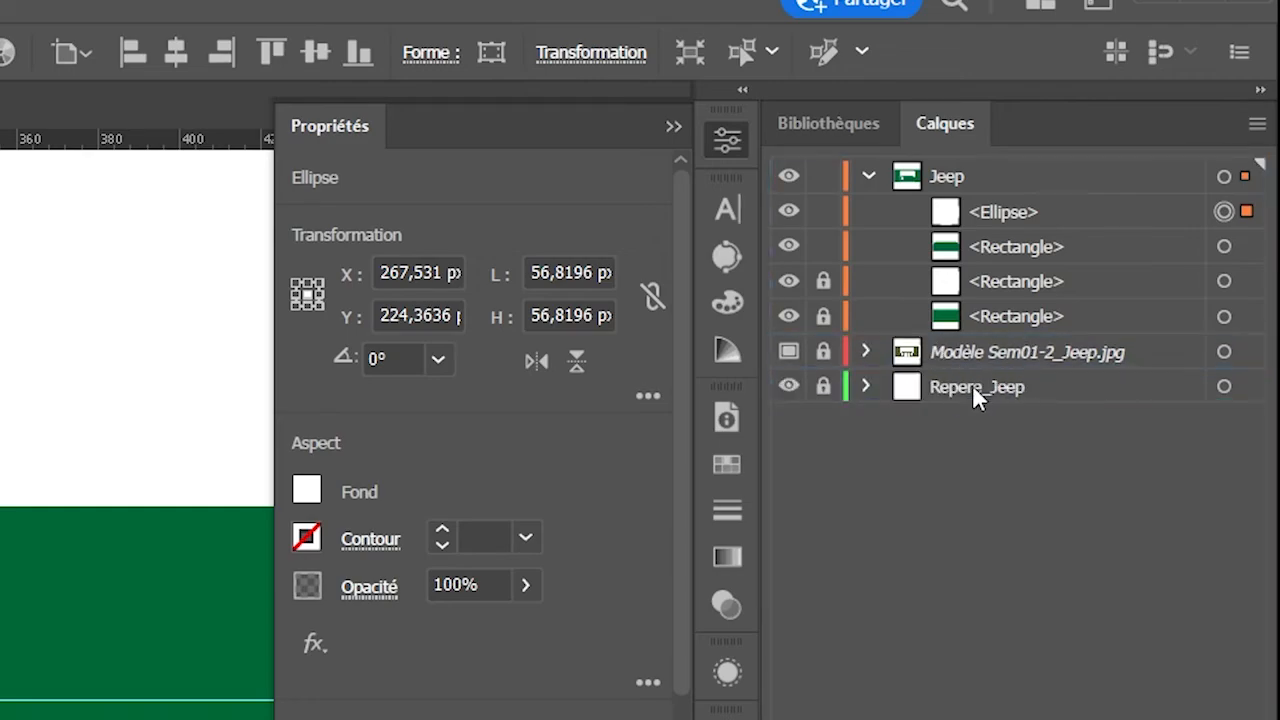
{"action": "left_click", "coordinate": [972, 386]}
{"action": "left_click", "coordinate": [869, 174]}
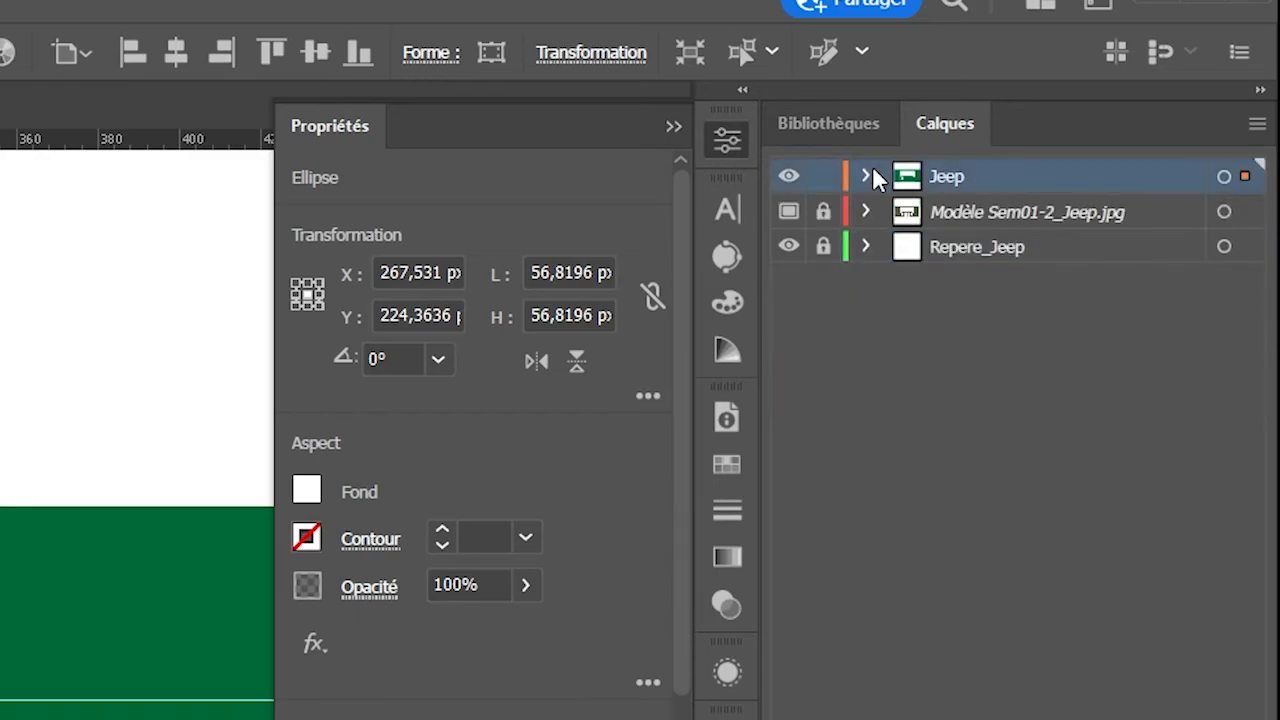
{"action": "left_click", "coordinate": [937, 247]}
{"action": "left_click_drag", "start_coordinate": [937, 247], "coordinate": [932, 207]}
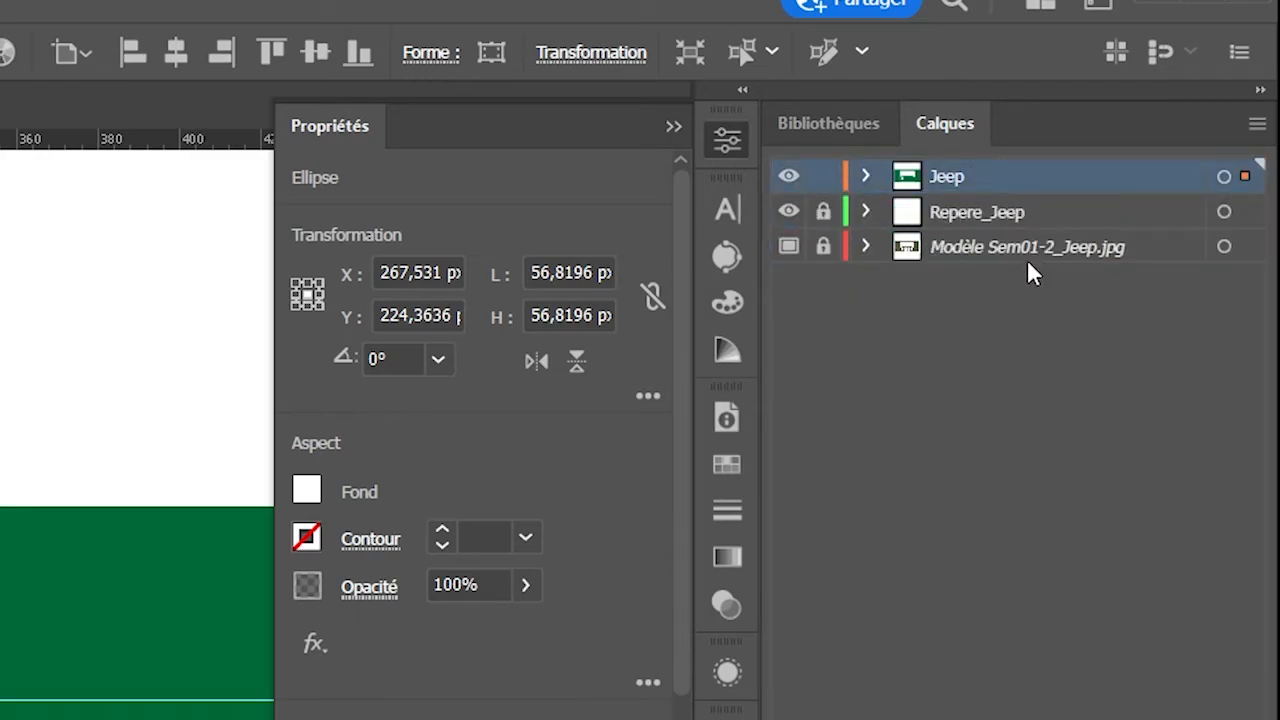
Lock the green grille rectangle inside the Jeep layer.
{"action": "left_click", "coordinate": [865, 176]}
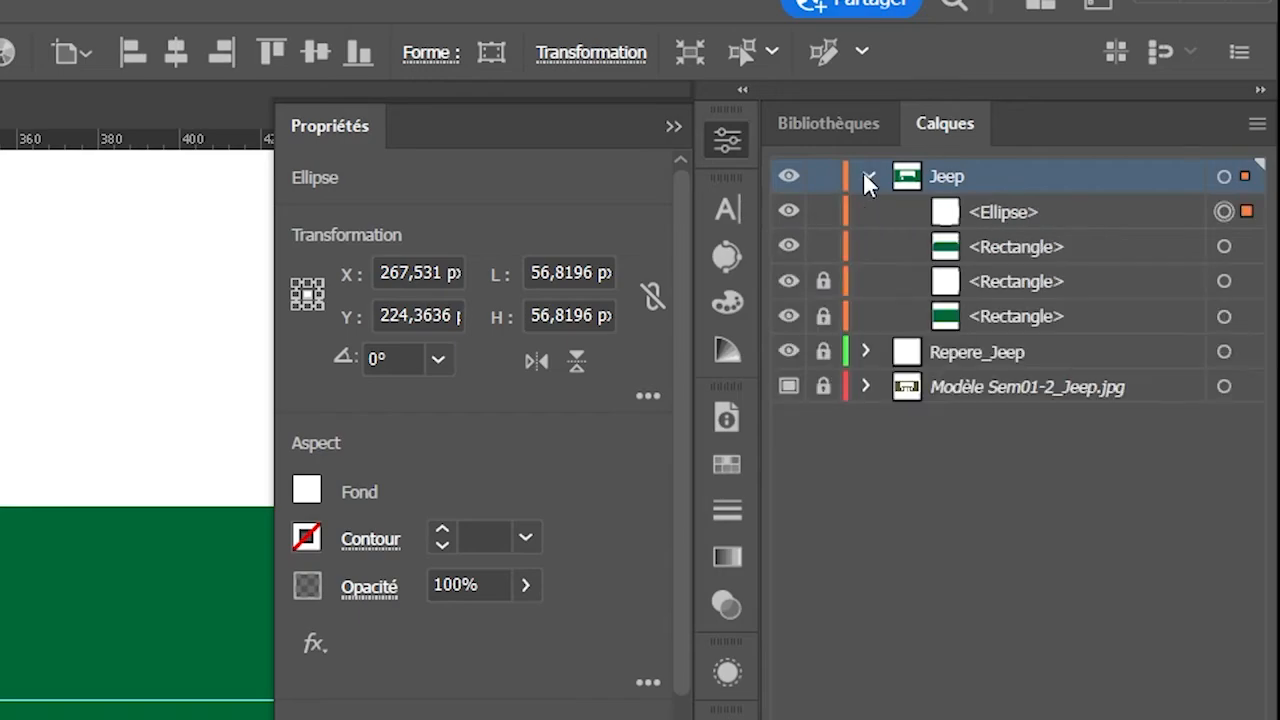
{"action": "left_click", "coordinate": [820, 248]}
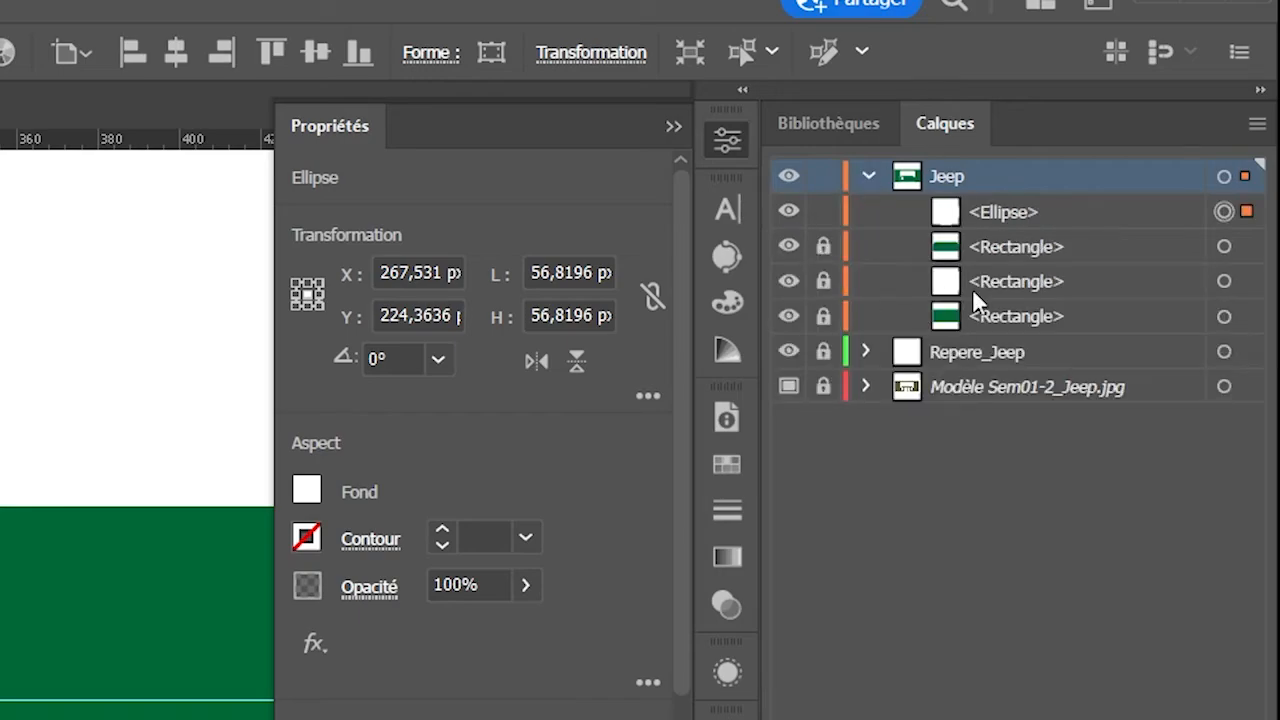
Duplicate the left headlight circle horizontally onto the template's right headlight at X about 490 px using outline view, and return to colour preview.
{"action": "key", "text": "ctrl+alt+space"}
{"action": "left_click", "coordinate": [78, 676], "text": "ctrl+alt"}
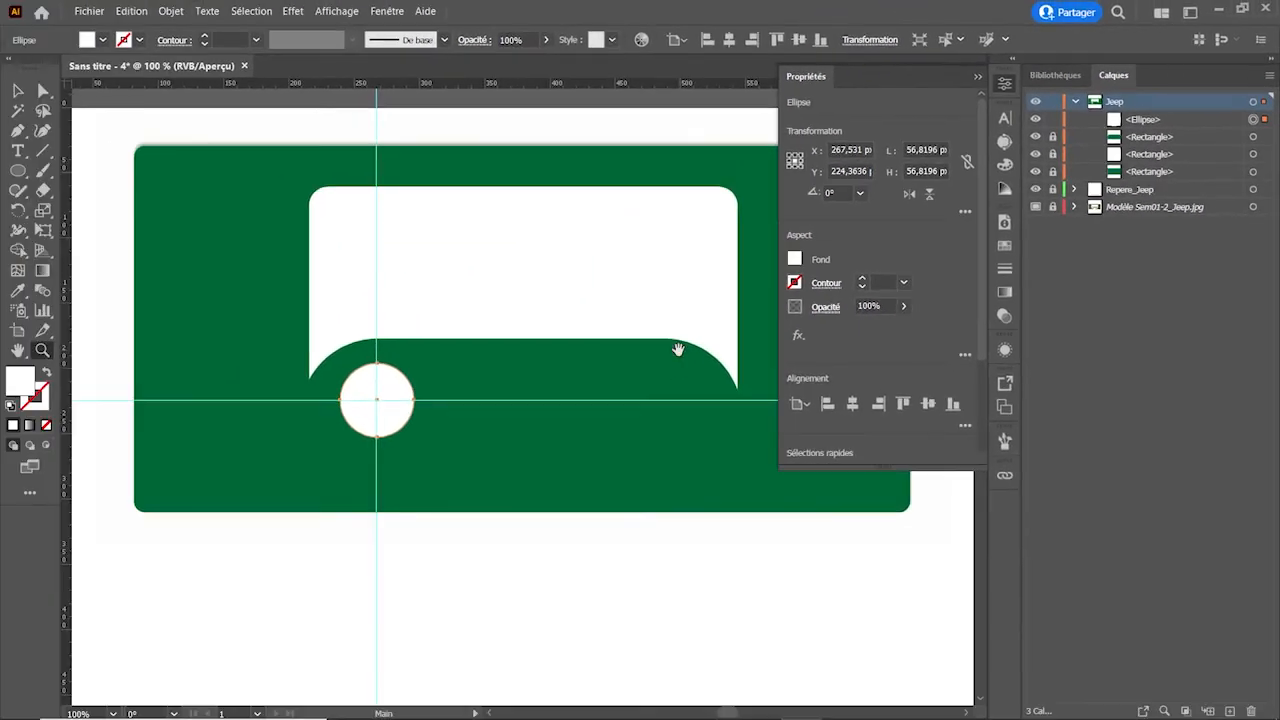
{"action": "key", "text": "ctrl+y"}
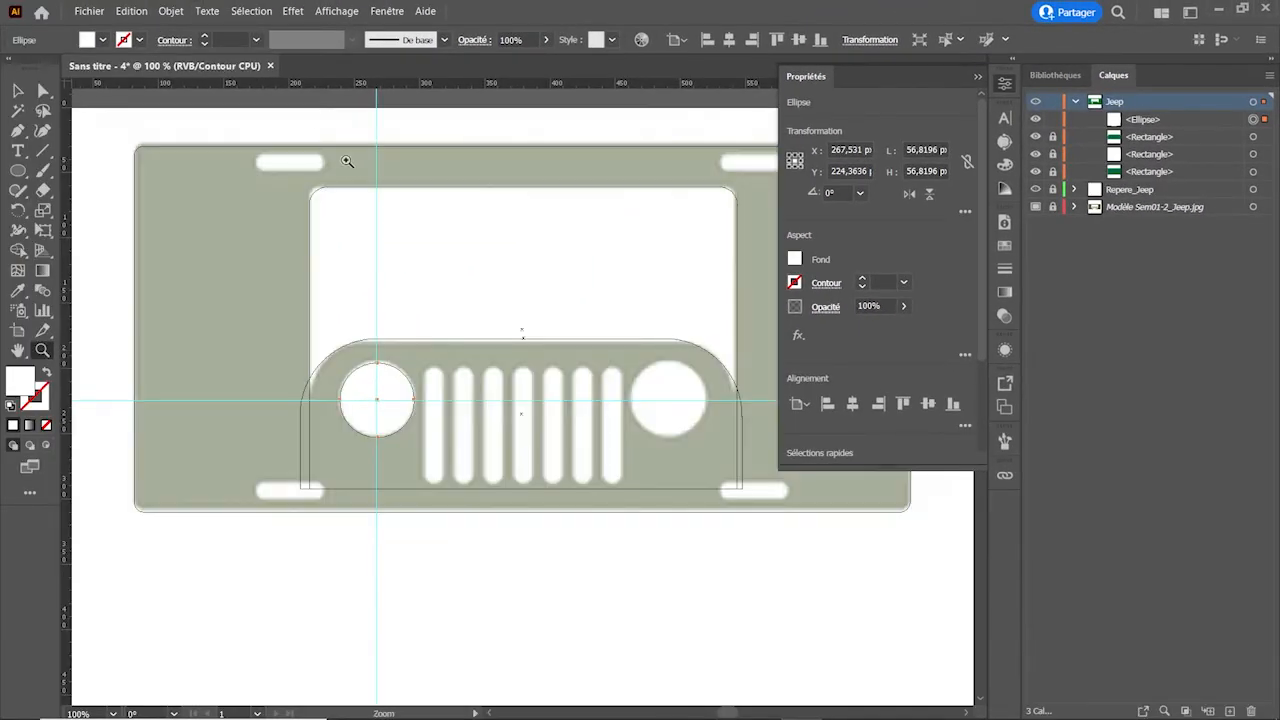
{"action": "key", "text": "v"}
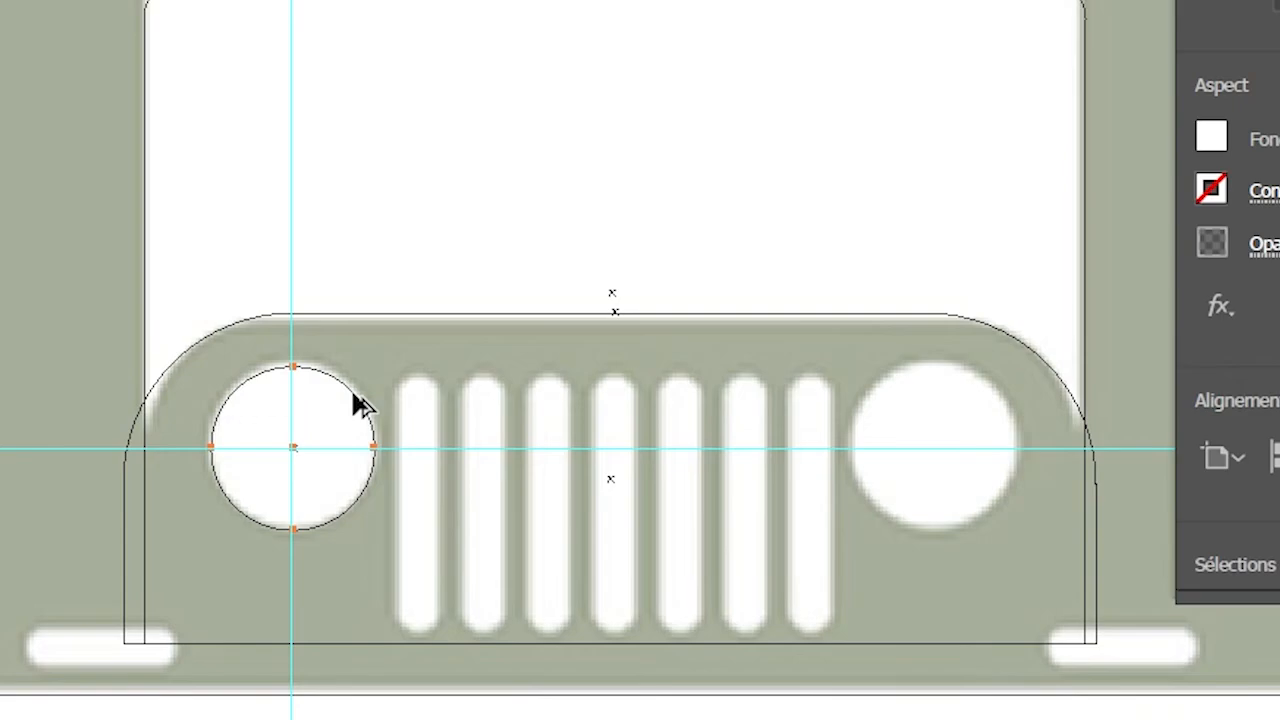
{"action": "left_click_drag", "start_coordinate": [360, 408], "coordinate": [991, 466]}
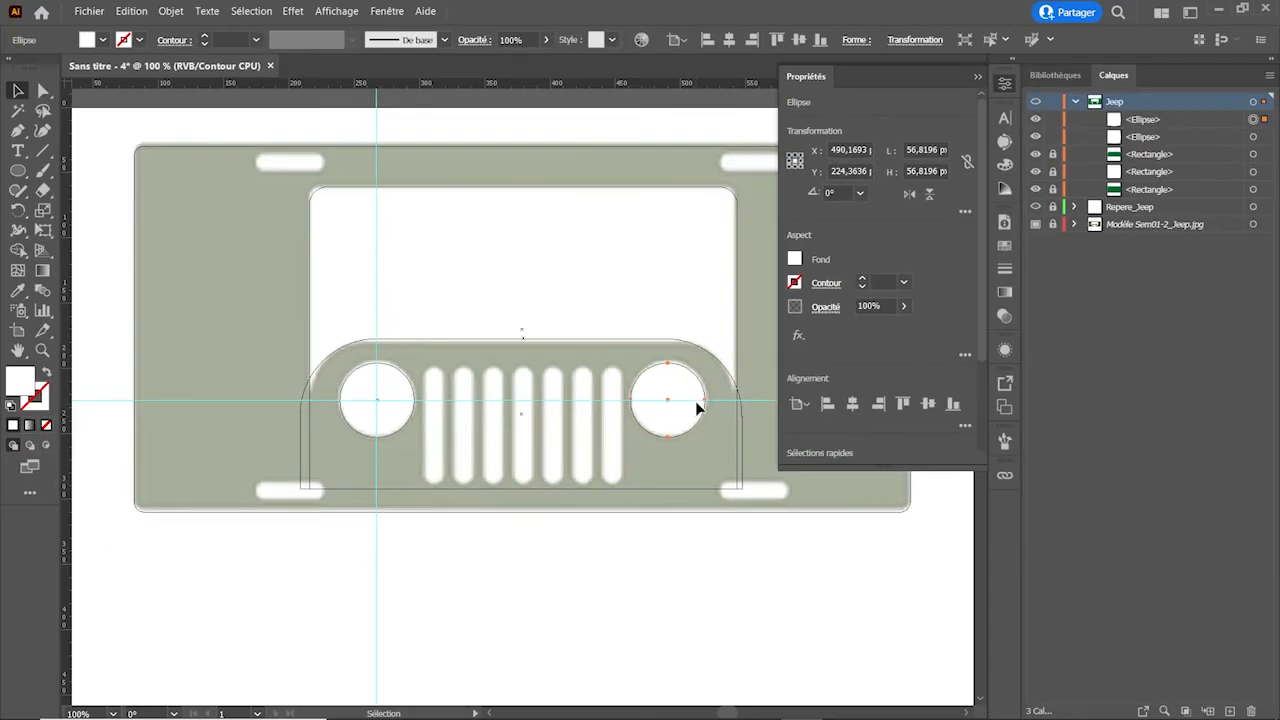
{"action": "key", "text": "ctrl+y"}
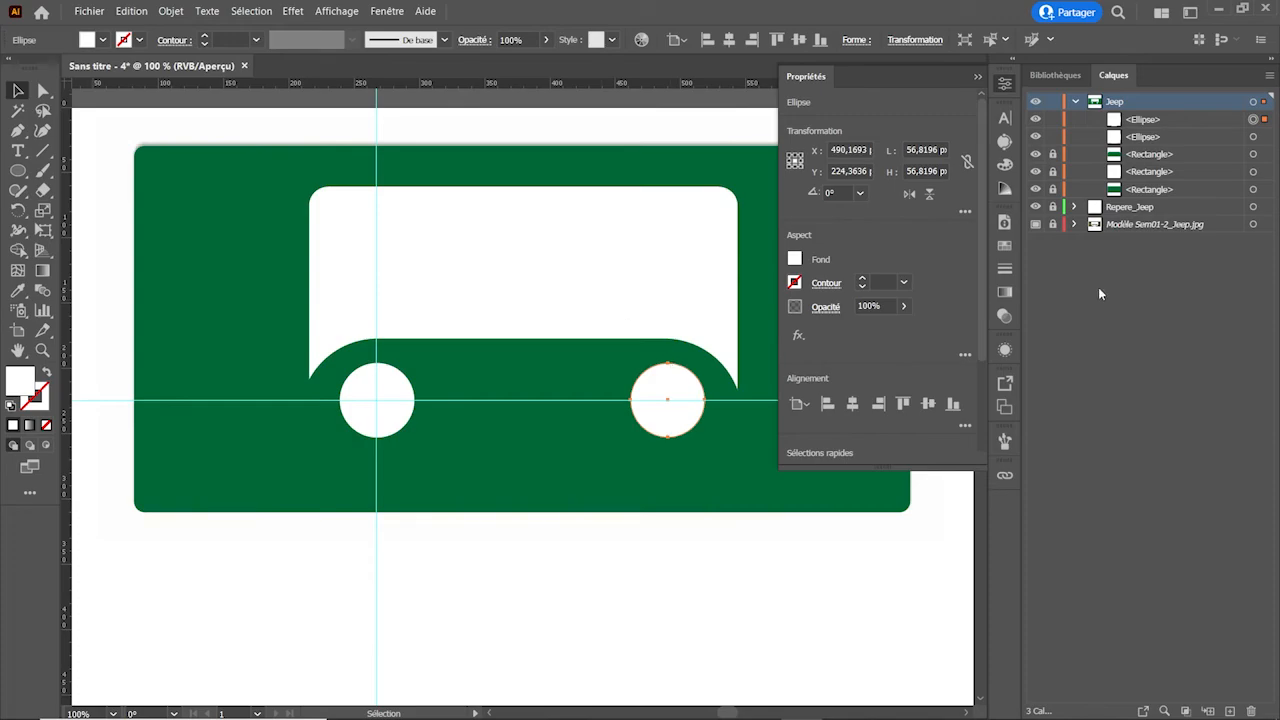
Hide the Repere_Jeep layer and show the grille area enlarged in outline view.
{"action": "left_click", "coordinate": [1036, 208]}
{"action": "key", "text": "z"}
{"action": "left_click", "coordinate": [500, 422]}
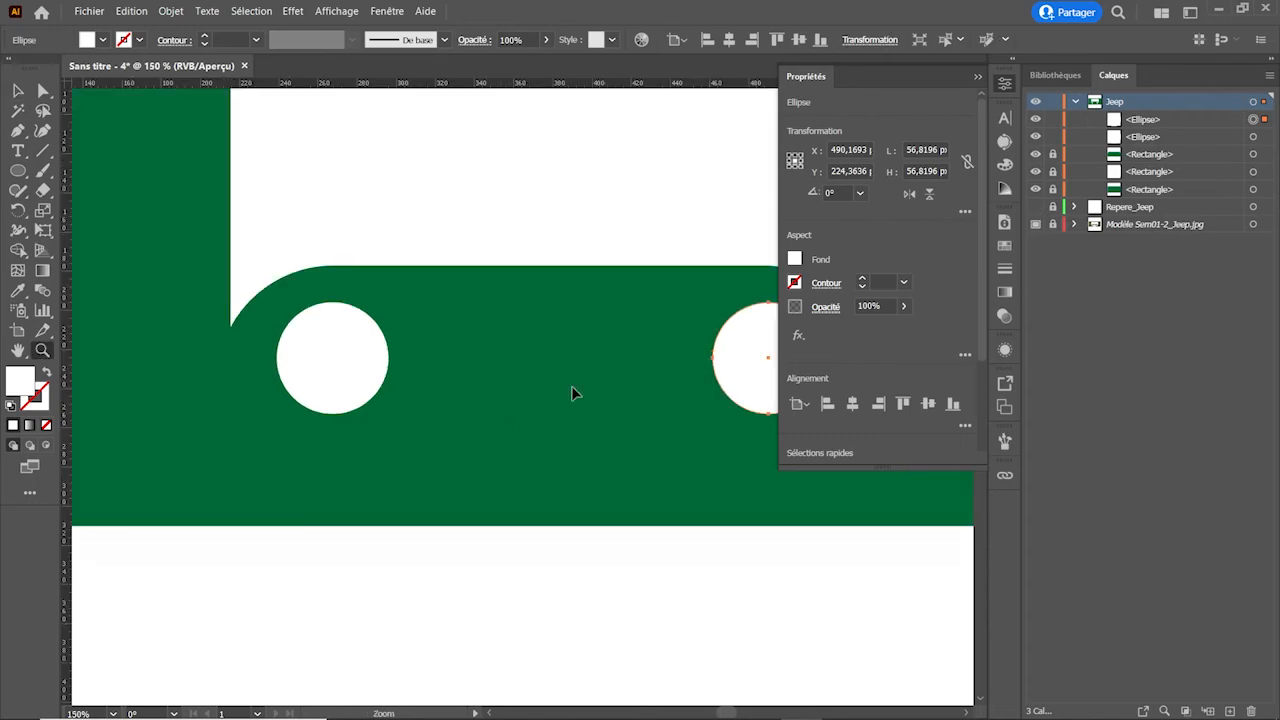
{"action": "key", "text": "ctrl+y"}
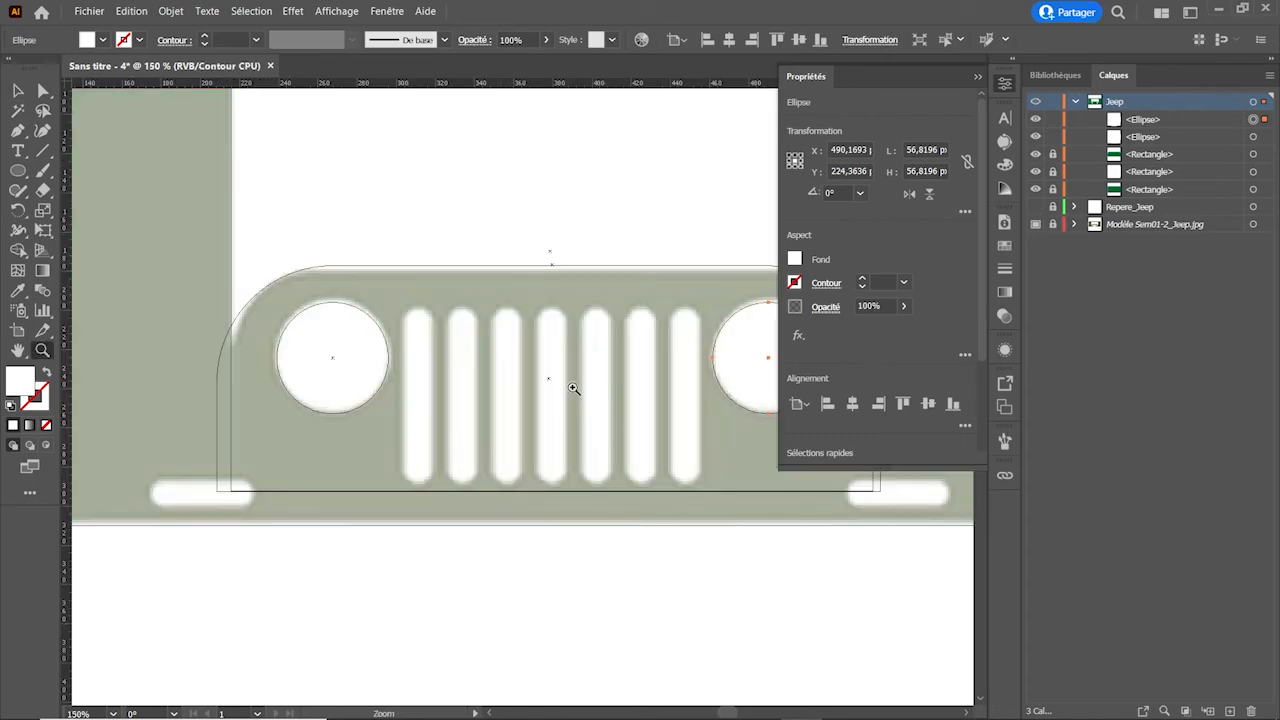
Draw a white rectangle about 16.6 × 88.9 px over the template's leftmost grille slot and fully round its corners.
{"action": "left_click", "coordinate": [573, 388]}
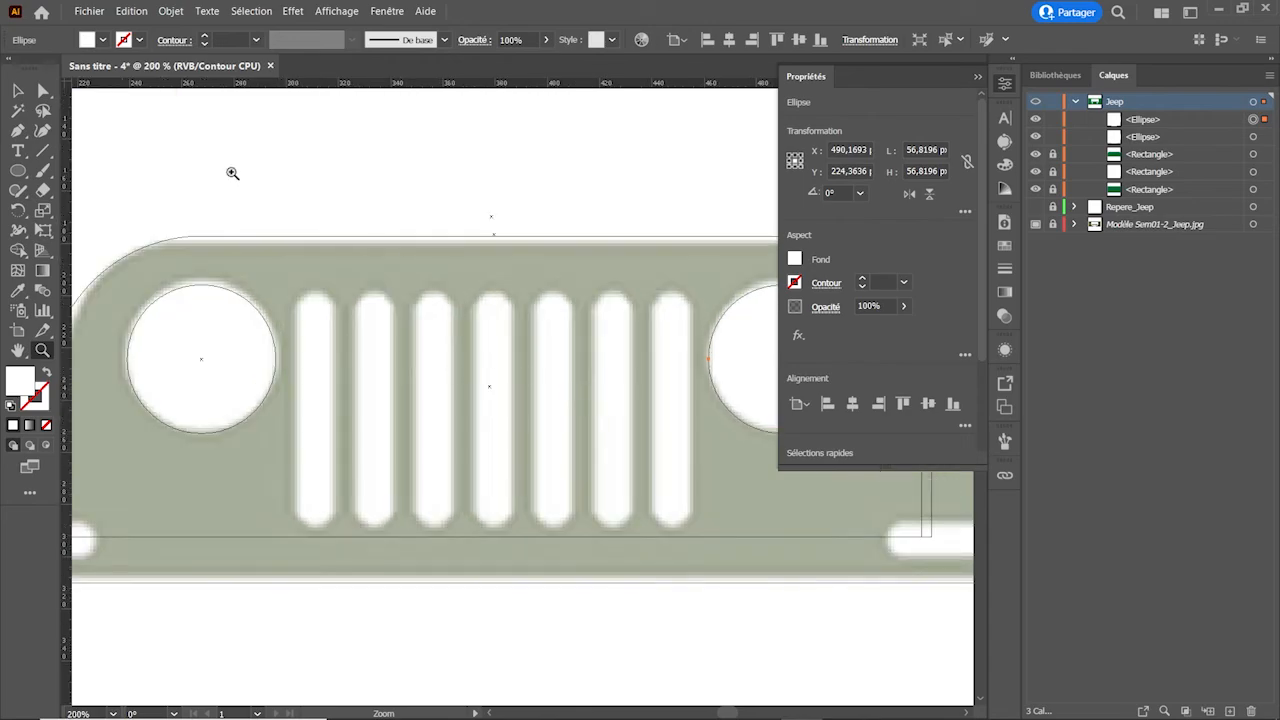
{"action": "left_click", "coordinate": [18, 170]}
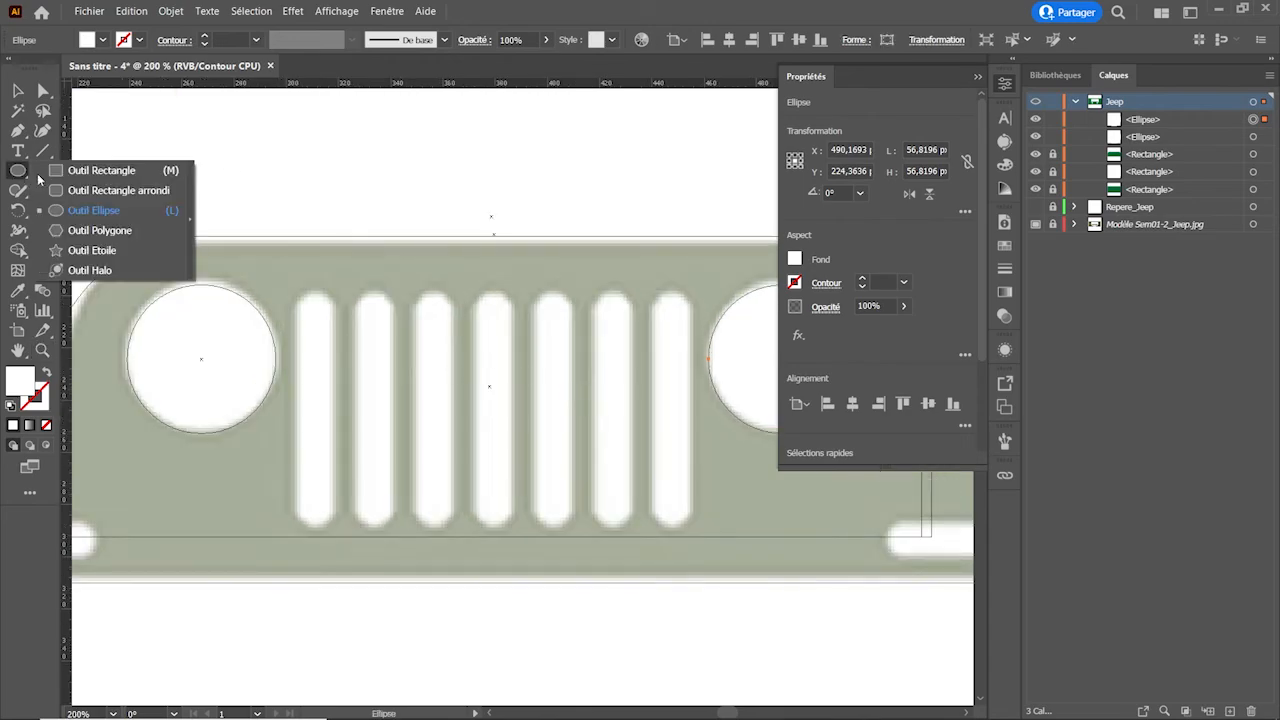
{"action": "left_click", "coordinate": [103, 176]}
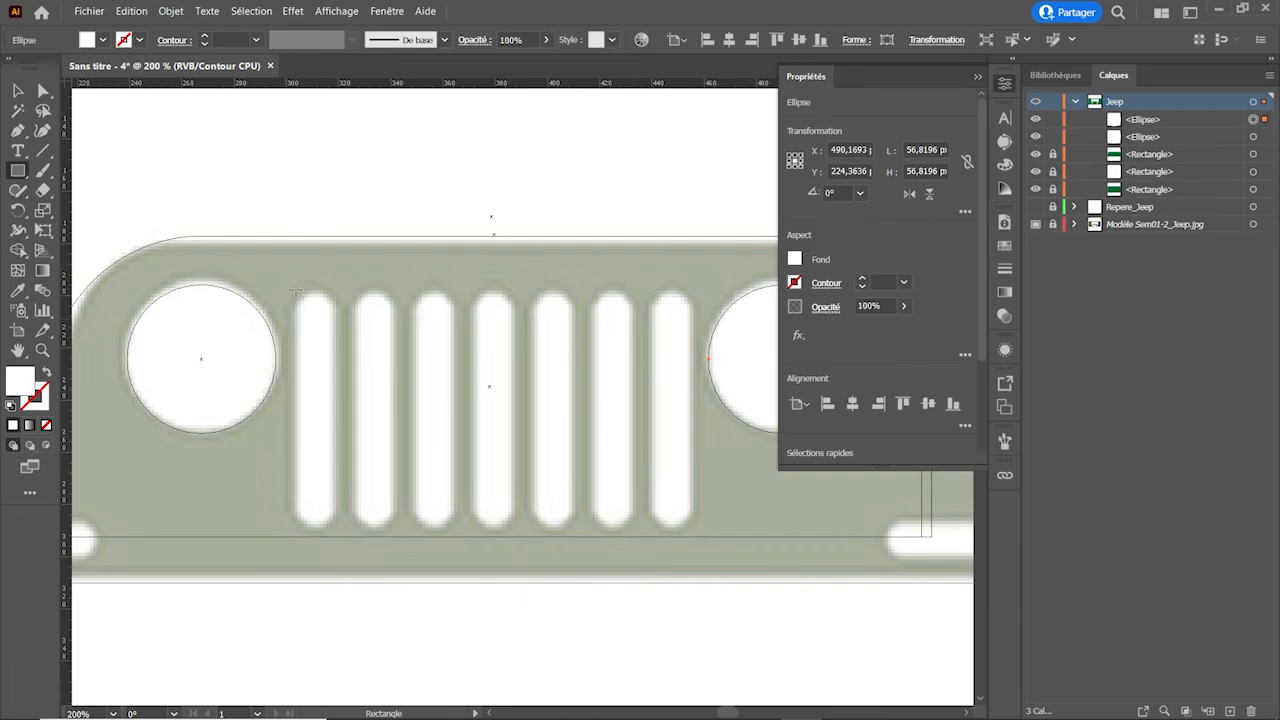
{"action": "mouse_move", "coordinate": [293, 293]}
{"action": "left_mouse_down"}
{"action": "mouse_move", "coordinate": [339, 380]}
{"action": "mouse_move", "coordinate": [362, 504]}
{"action": "mouse_move", "coordinate": [335, 526]}
{"action": "left_mouse_up"}
{"action": "left_click_drag", "start_coordinate": [336, 527], "coordinate": [336, 527]}
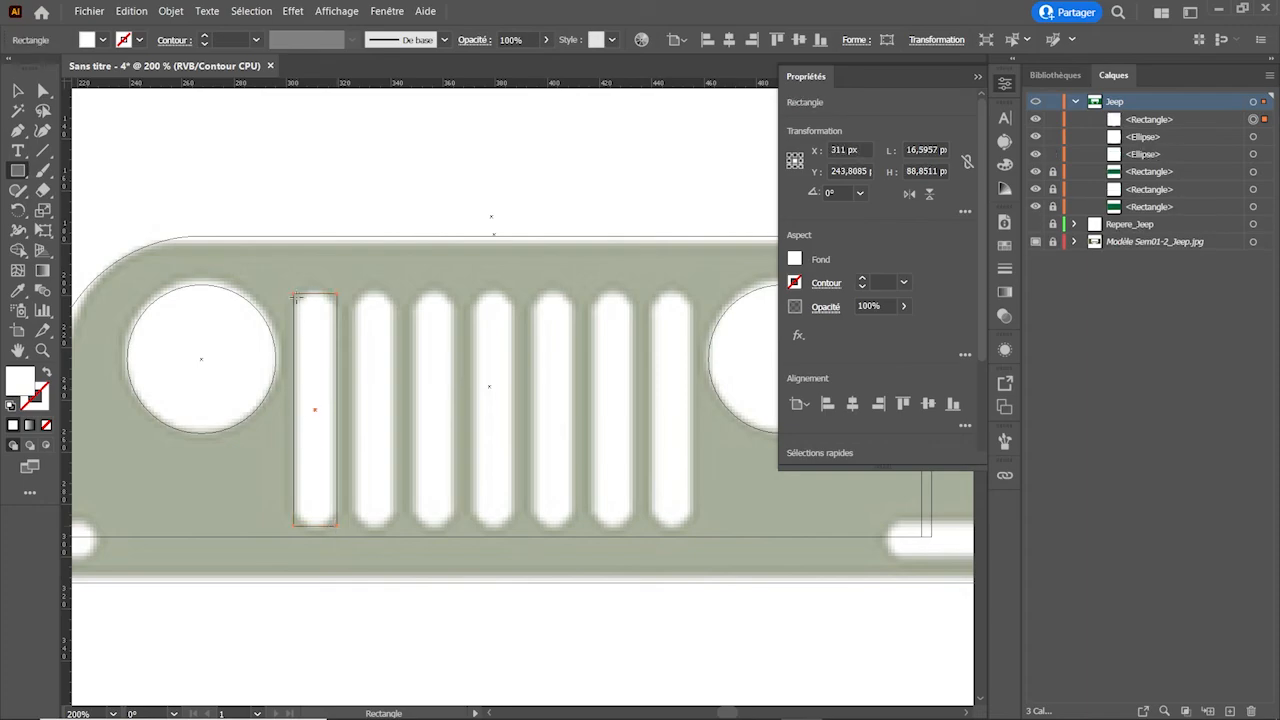
{"action": "key", "text": "a"}
{"action": "left_click_drag", "start_coordinate": [303, 305], "coordinate": [314, 317]}
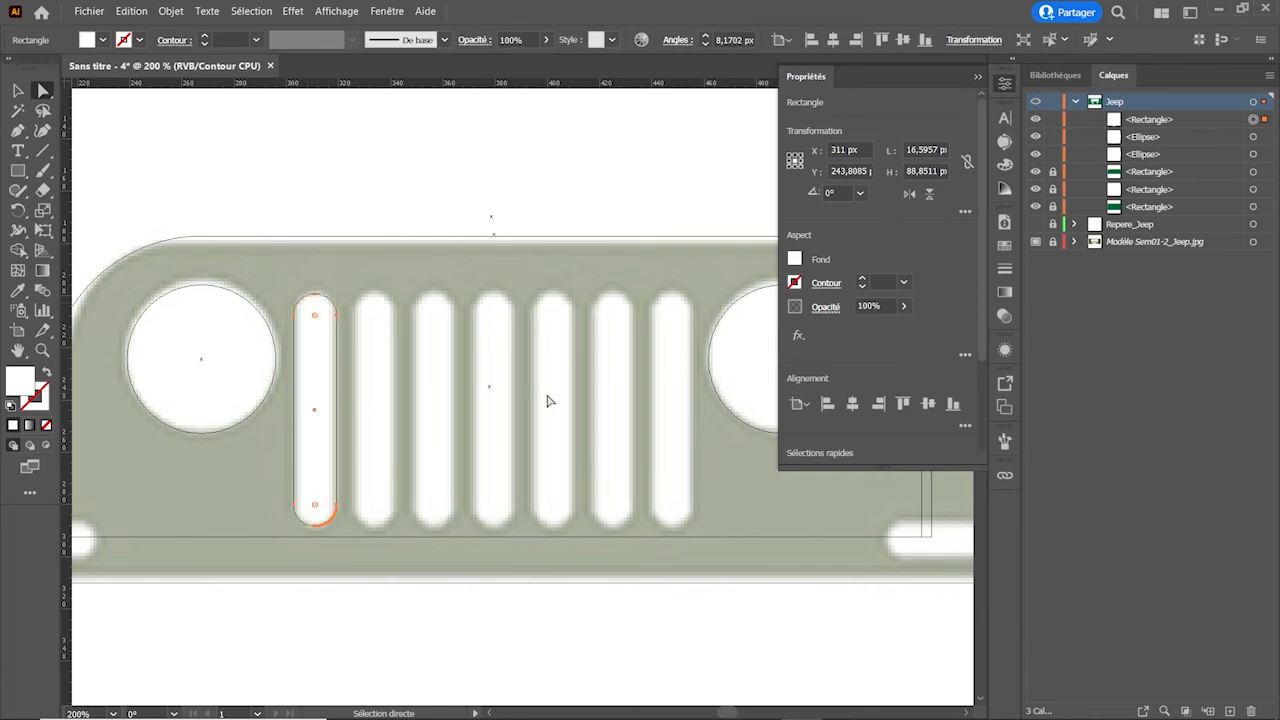
Duplicate the rounded slot horizontally onto the template's second grille slot.
{"action": "left_click", "coordinate": [19, 91]}
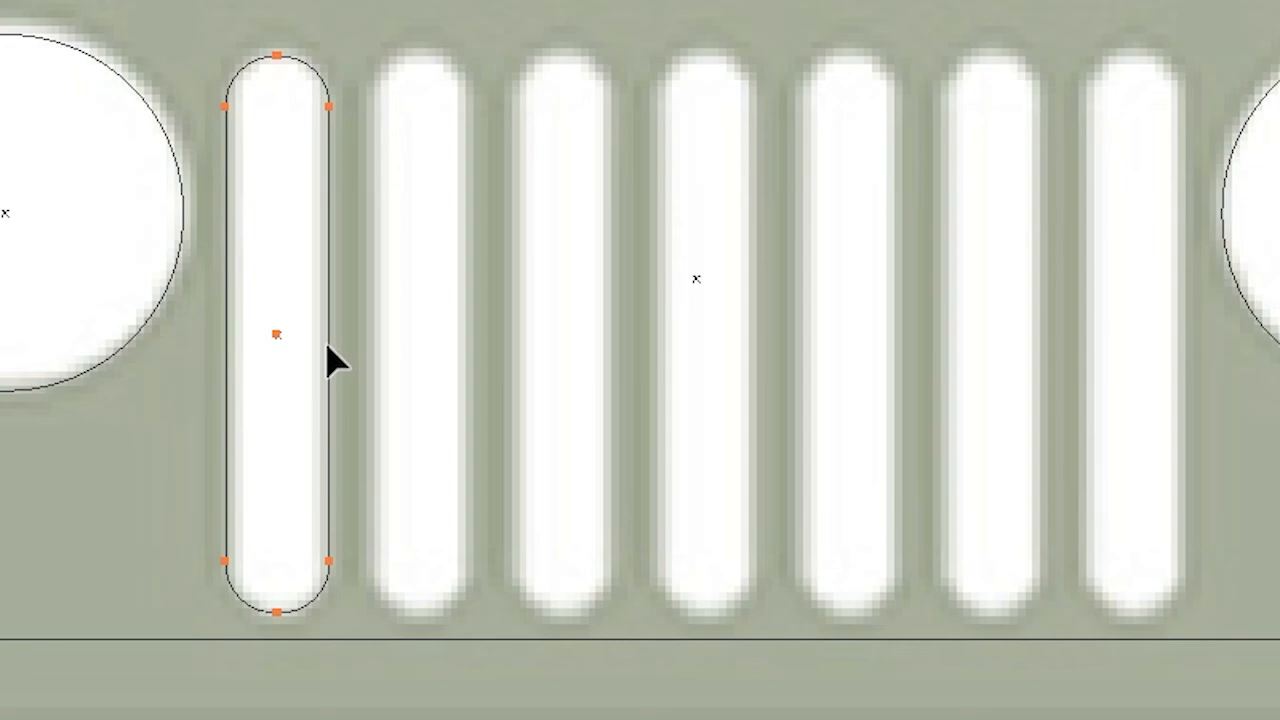
{"action": "left_click_drag", "start_coordinate": [327, 344], "coordinate": [395, 342]}
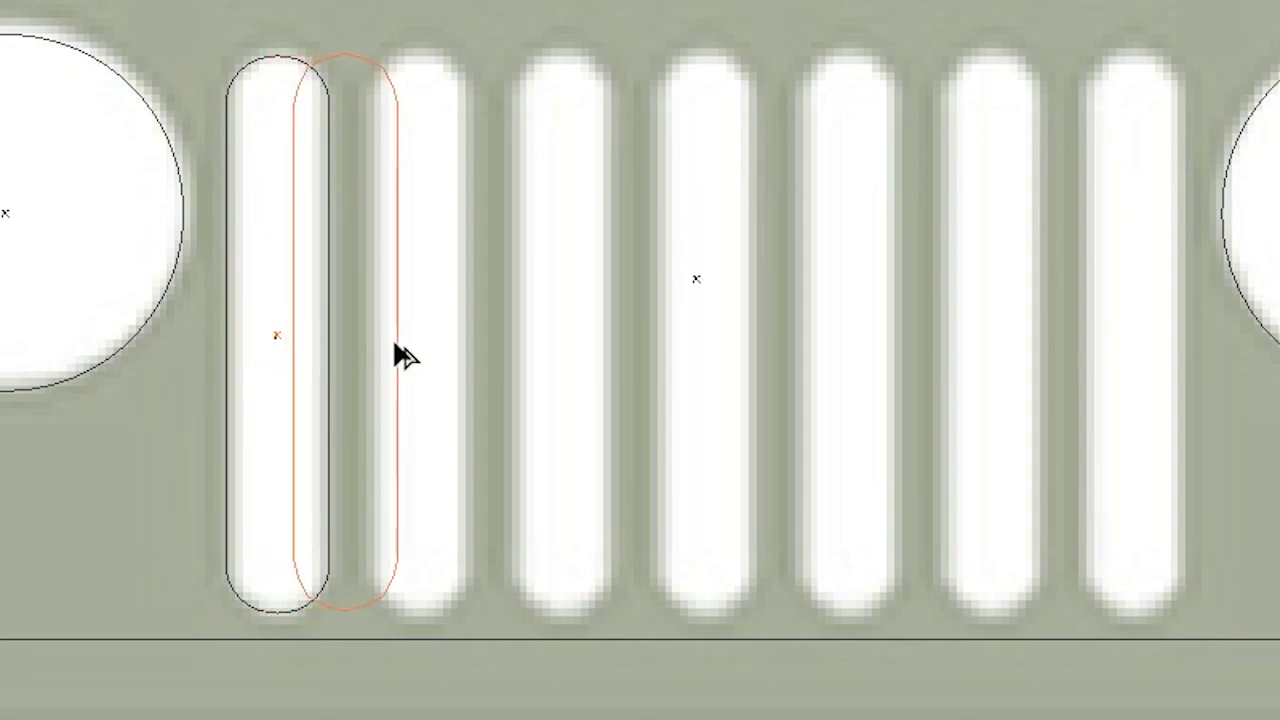
{"action": "left_click_drag", "start_coordinate": [406, 352], "coordinate": [465, 351]}
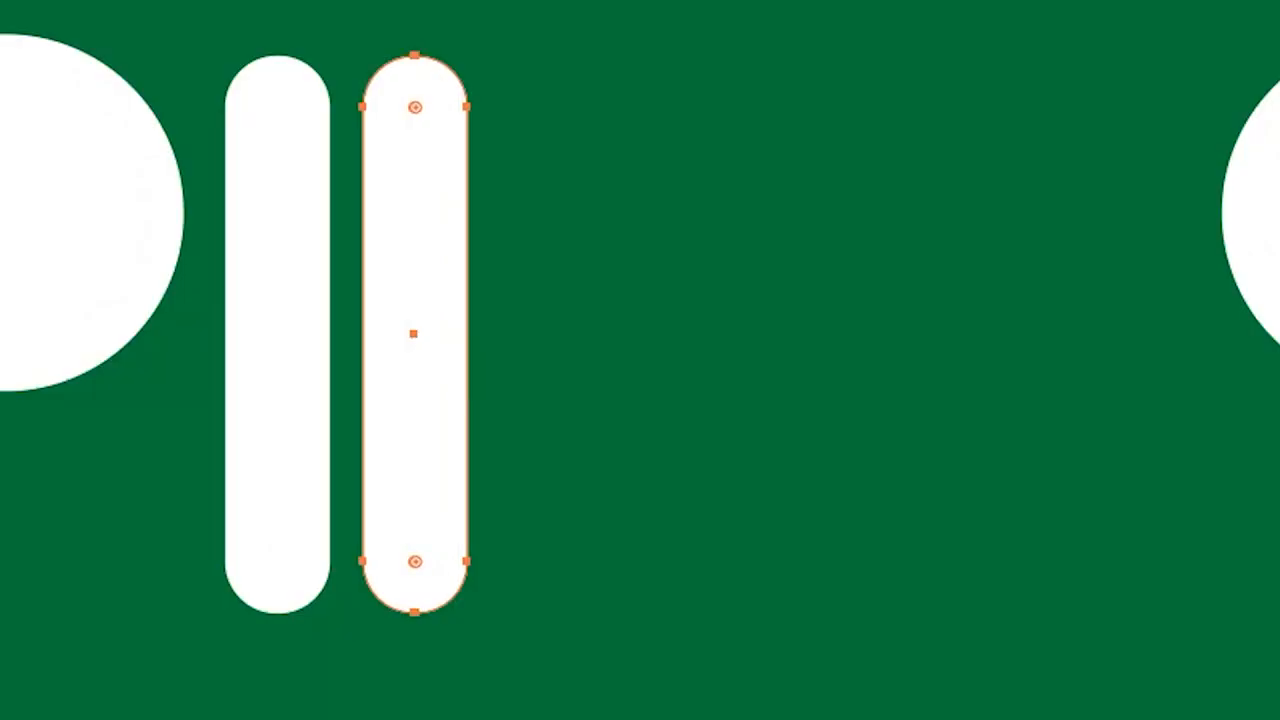
Repeat the slot duplication five times at the same spacing to complete a row of seven grille slots.
{"action": "key", "text": "ctrl+d"}
{"action": "key", "text": "ctrl+d"}
{"action": "key", "text": "ctrl+d"}
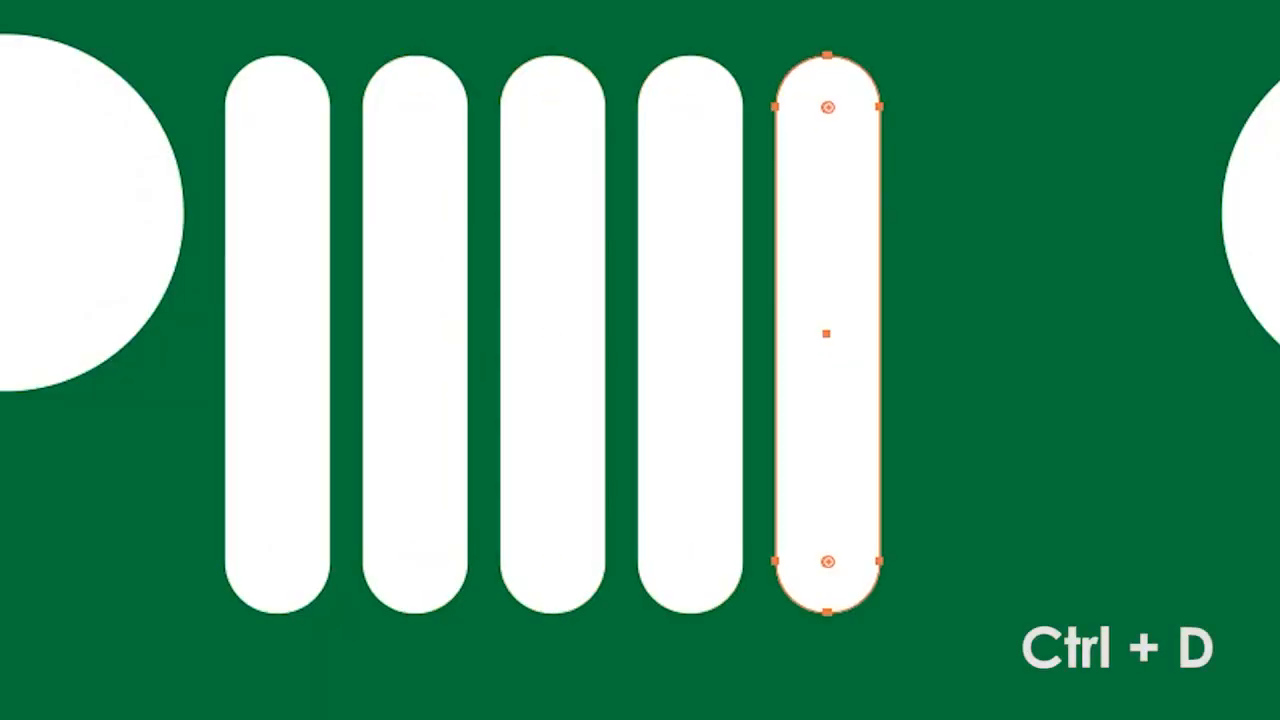
{"action": "key", "text": "ctrl+d"}
{"action": "key", "text": "ctrl+d"}
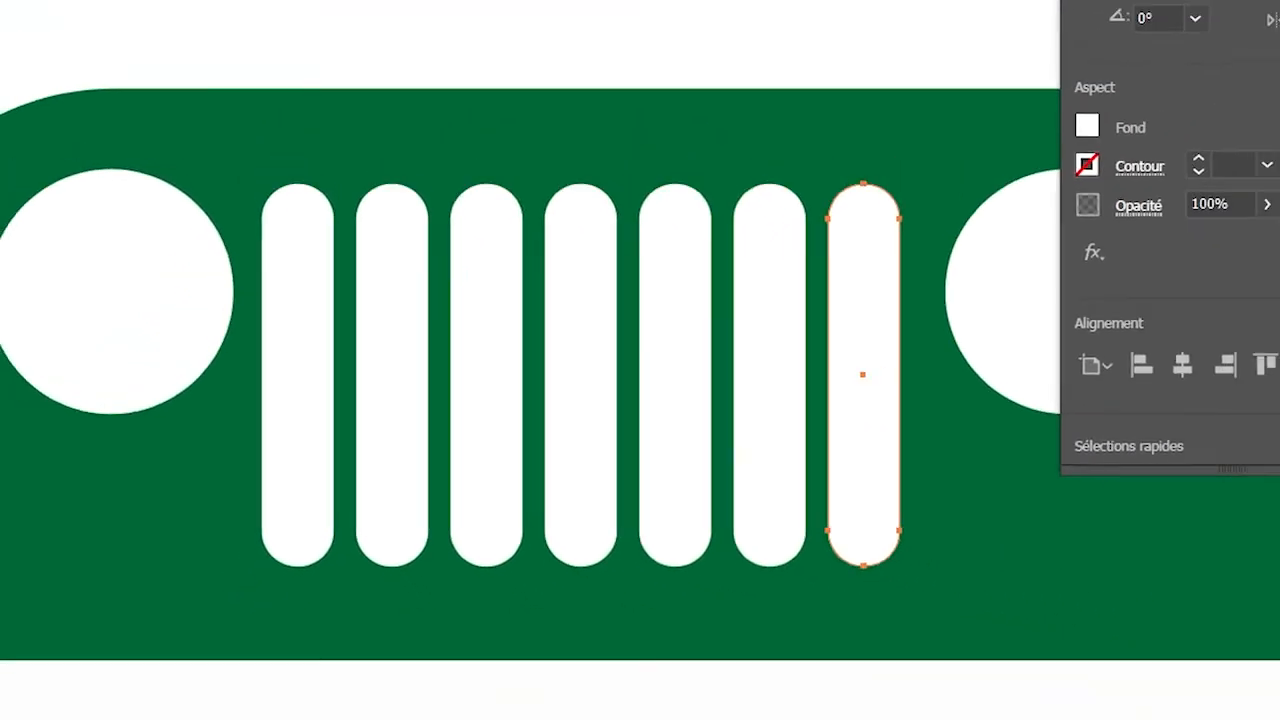
Save the document in the Lab-01 folder as an Adobe Illustrator file named Demo, keeping the Illustrator 2020 version and default options.
{"action": "left_click", "coordinate": [697, 638], "text": "alt"}
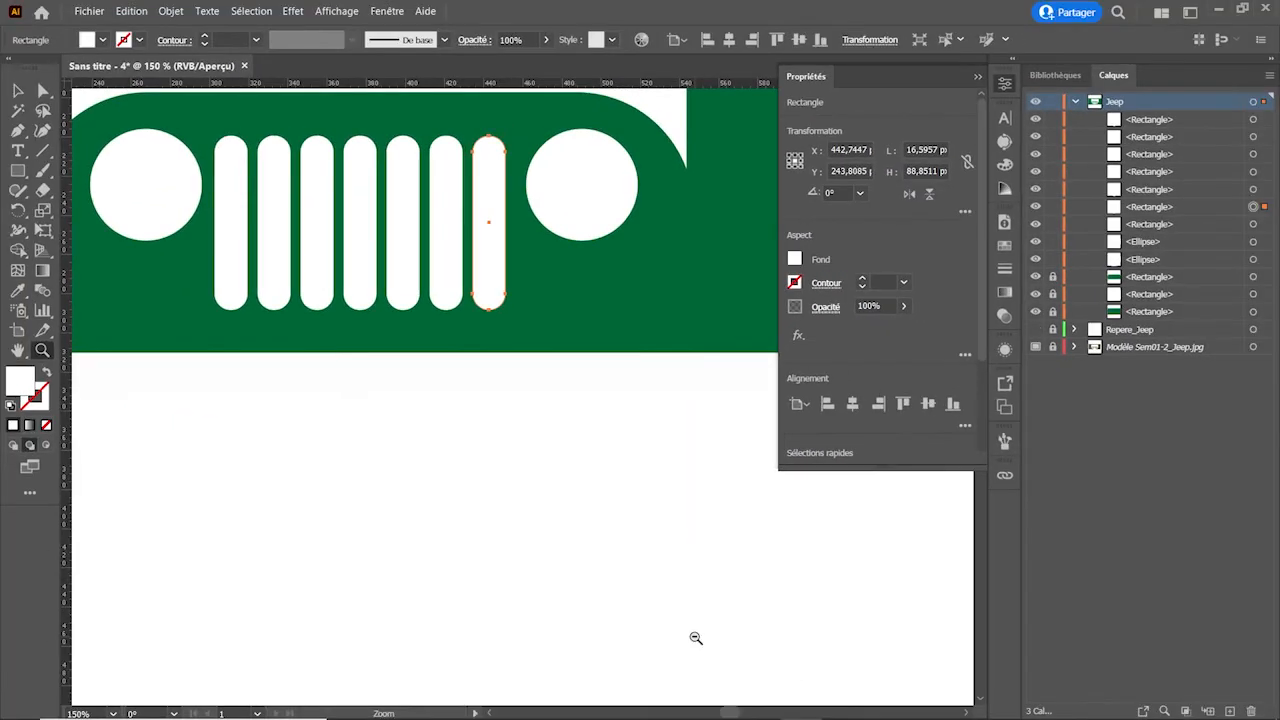
{"action": "left_click", "coordinate": [694, 637], "text": "alt"}
{"action": "left_click_drag", "start_coordinate": [640, 540], "coordinate": [892, 716]}
{"action": "left_click_drag", "start_coordinate": [701, 332], "coordinate": [600, 494]}
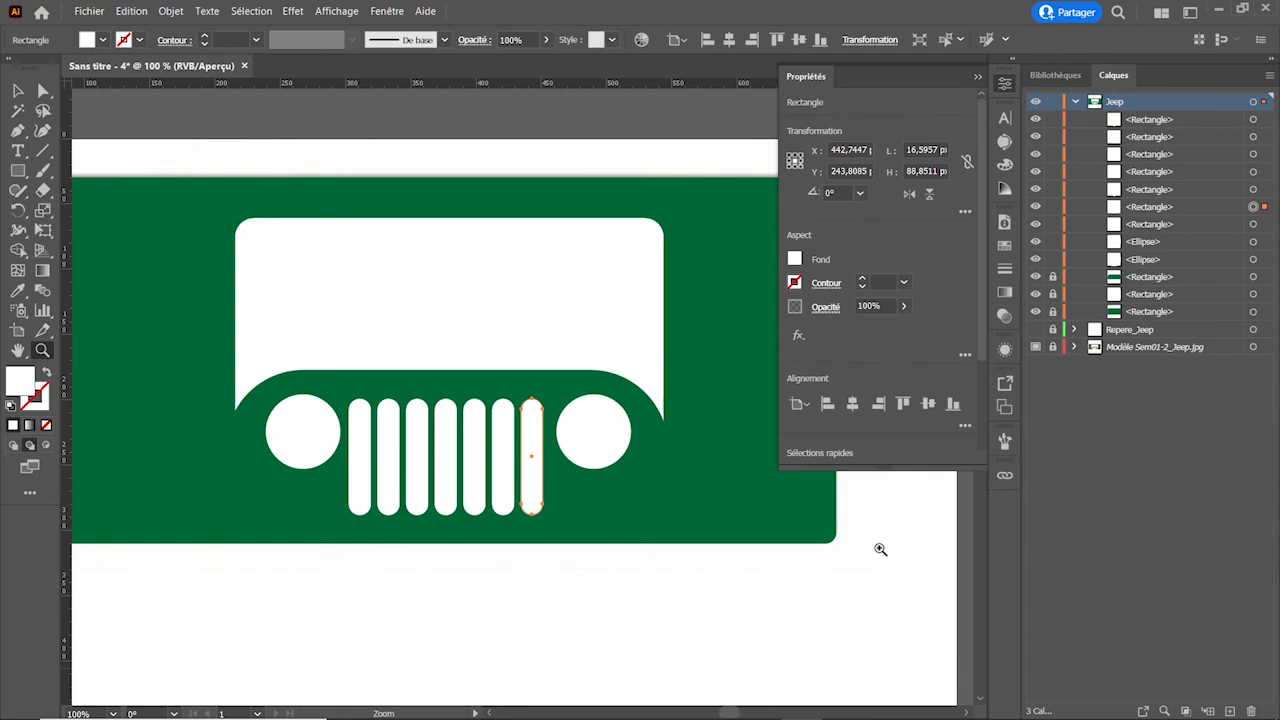
{"action": "left_click", "coordinate": [97, 11]}
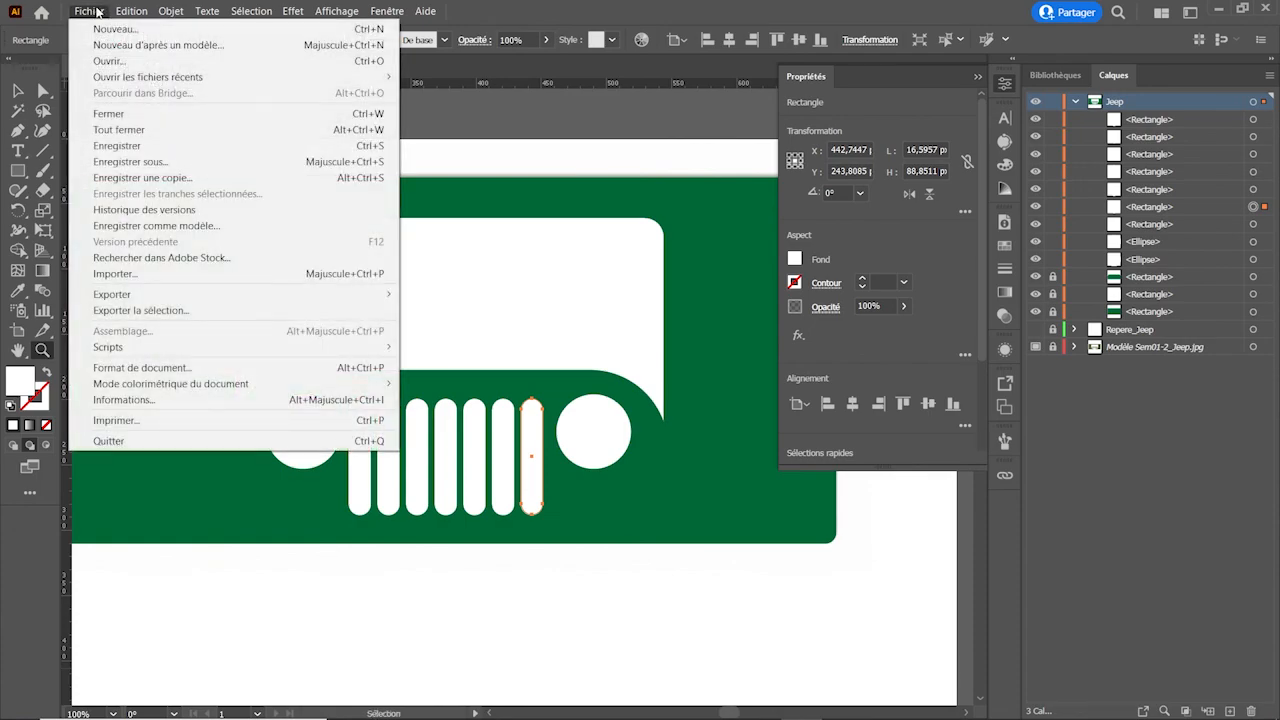
{"action": "left_click", "coordinate": [144, 168]}
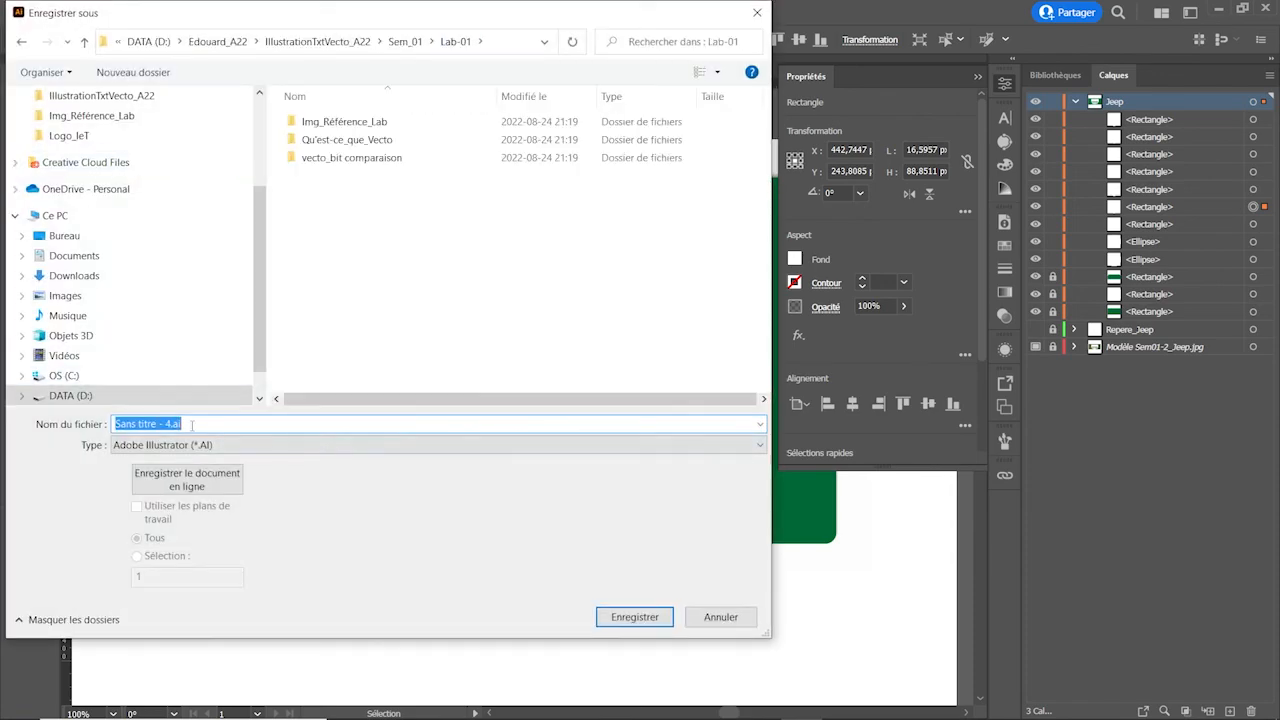
{"action": "left_click_drag", "start_coordinate": [188, 425], "coordinate": [54, 432]}
{"action": "type", "text": "Demo"}
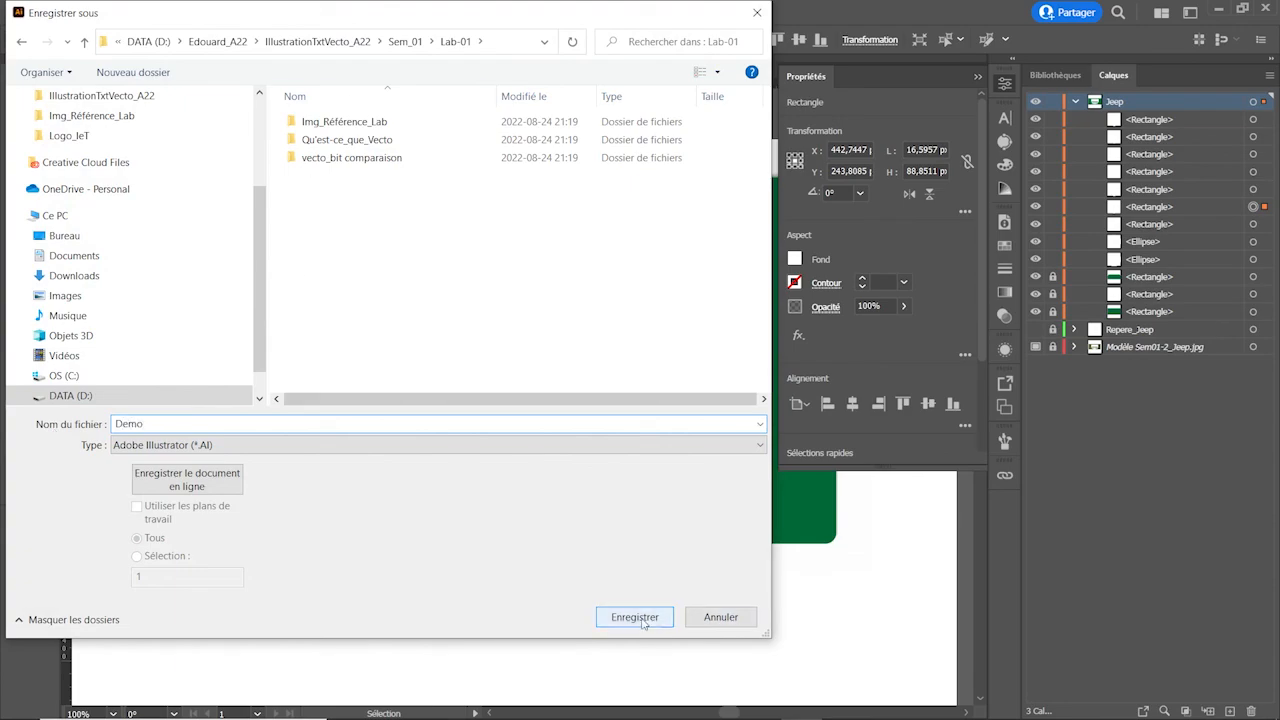
{"action": "left_click", "coordinate": [643, 617]}
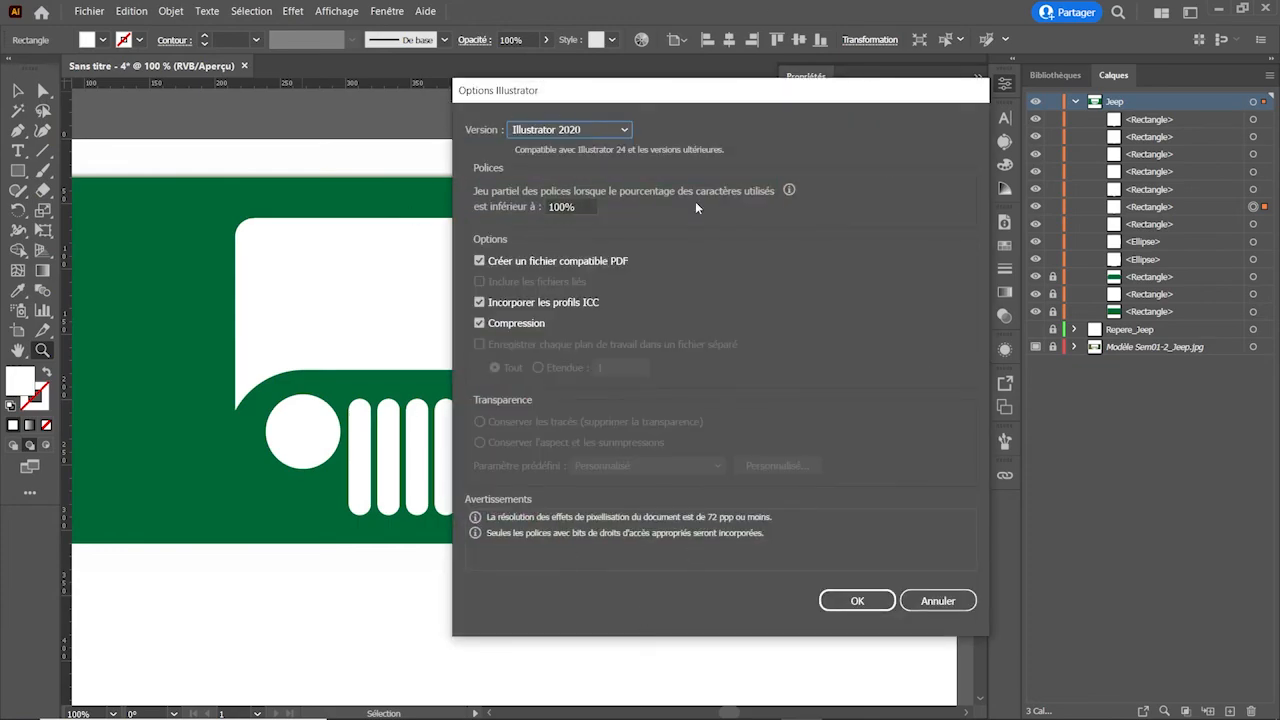
{"action": "left_click", "coordinate": [625, 131]}
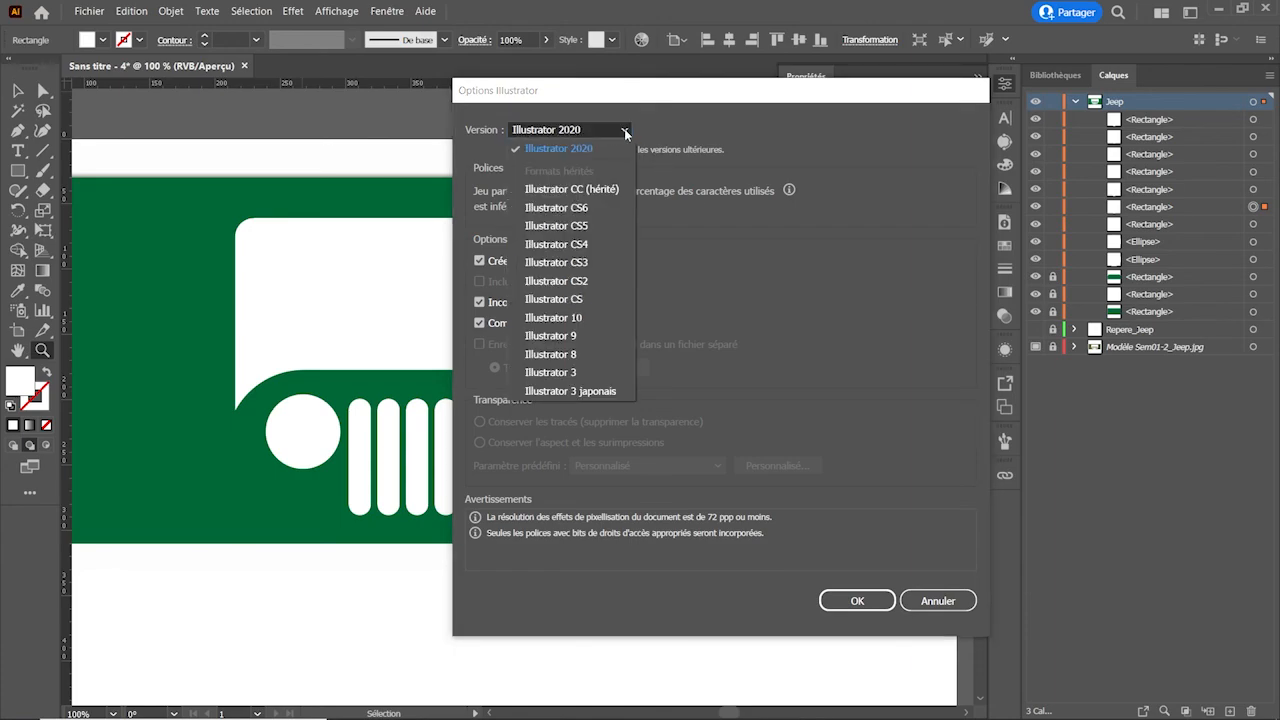
{"action": "left_click", "coordinate": [766, 122]}
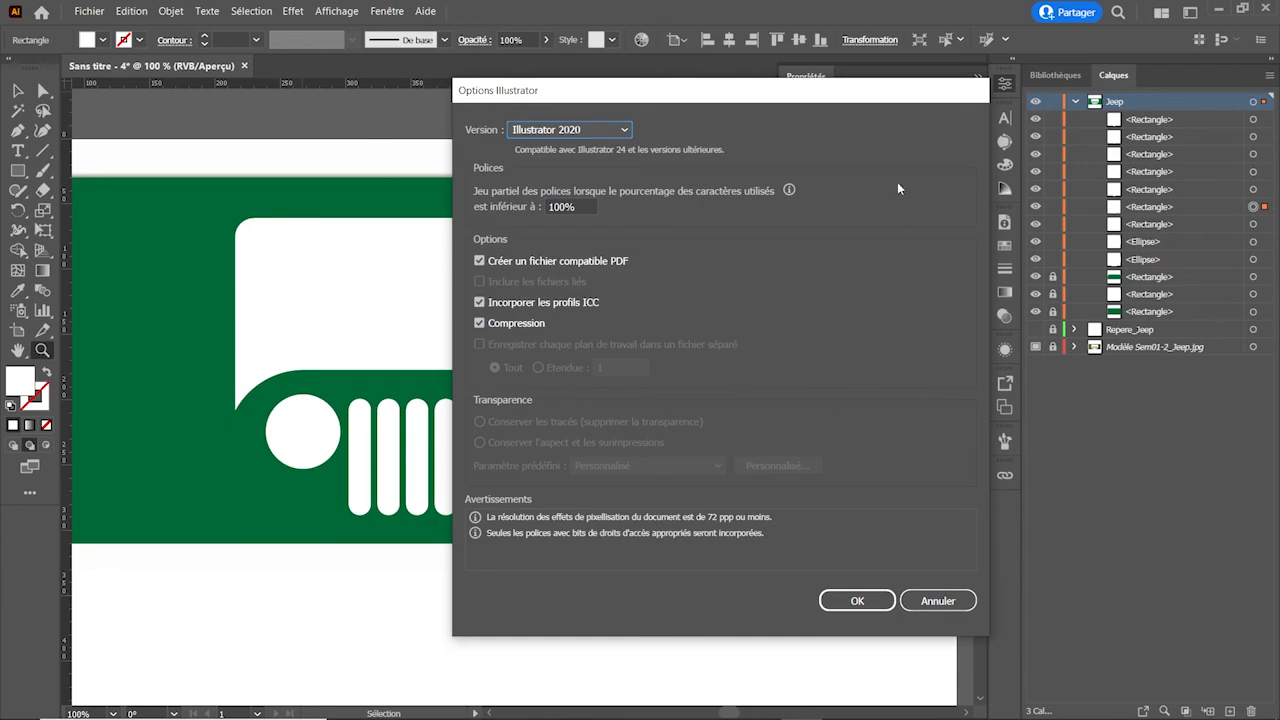
{"action": "left_click", "coordinate": [870, 600]}
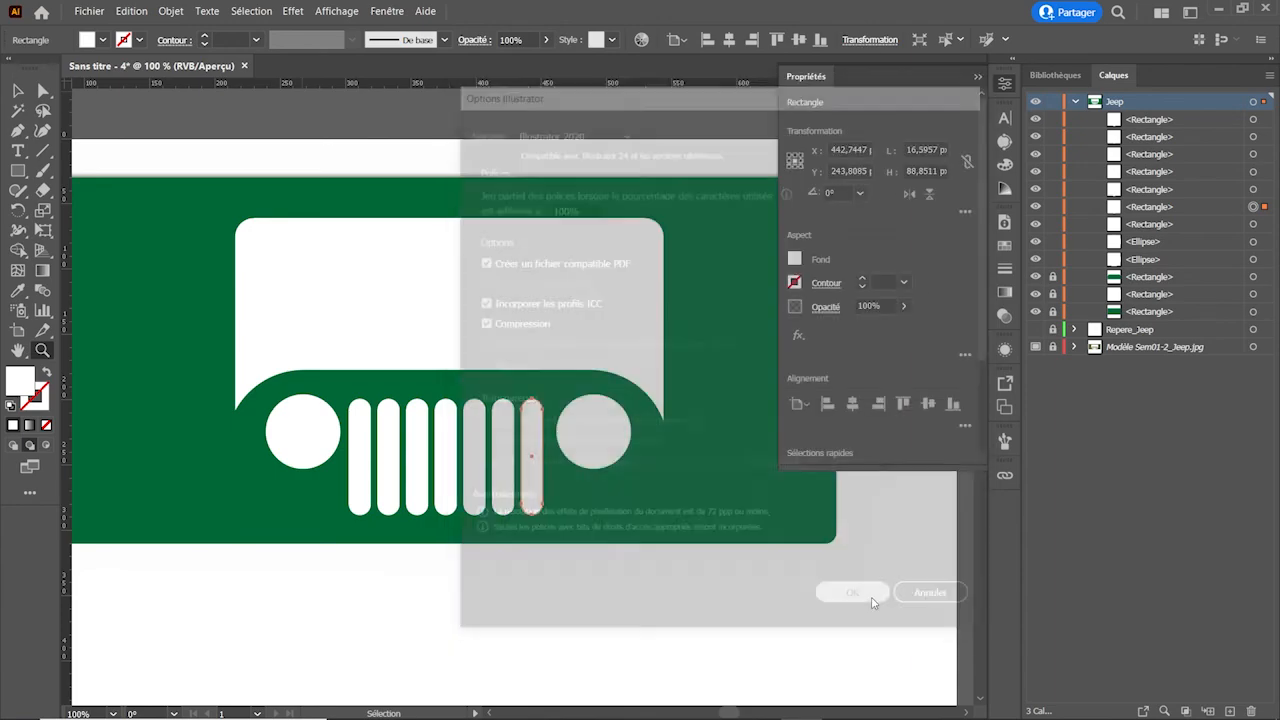